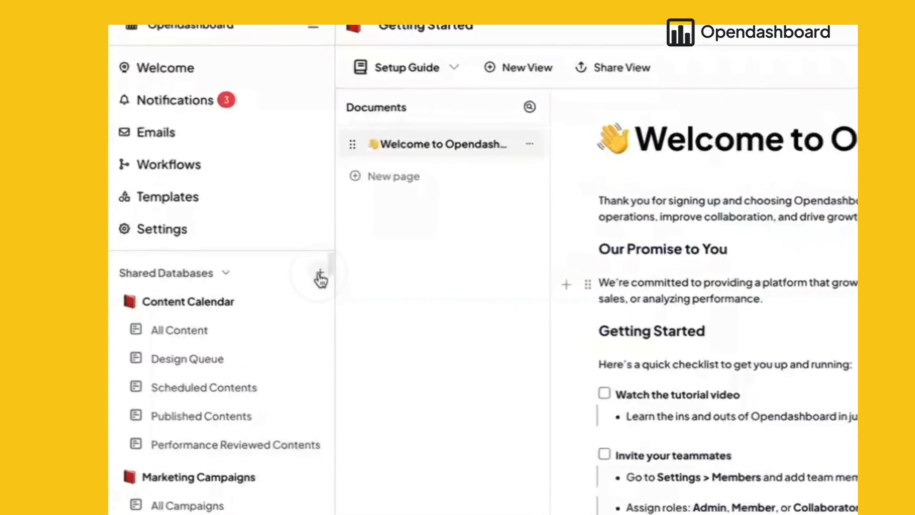
Step: Create a new shared database from scratch named Task
click(235, 278)
click(750, 355)
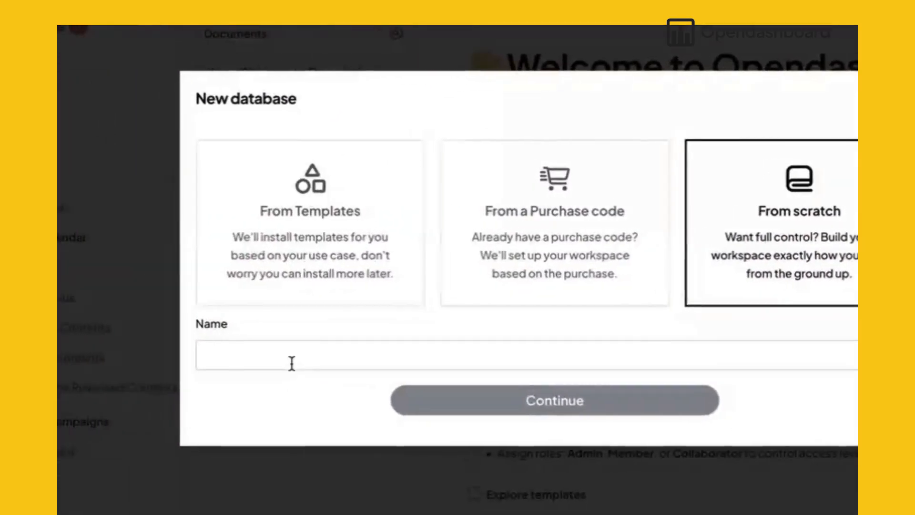
click(262, 358)
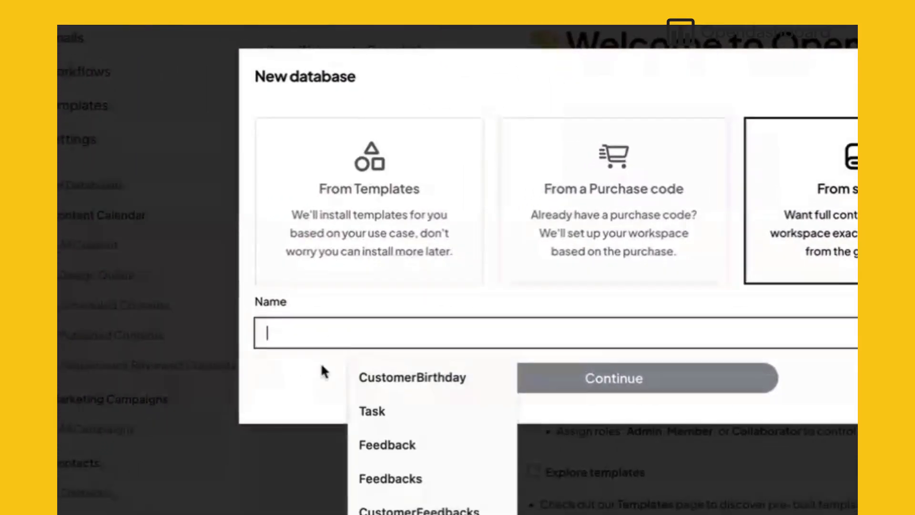
click(314, 432)
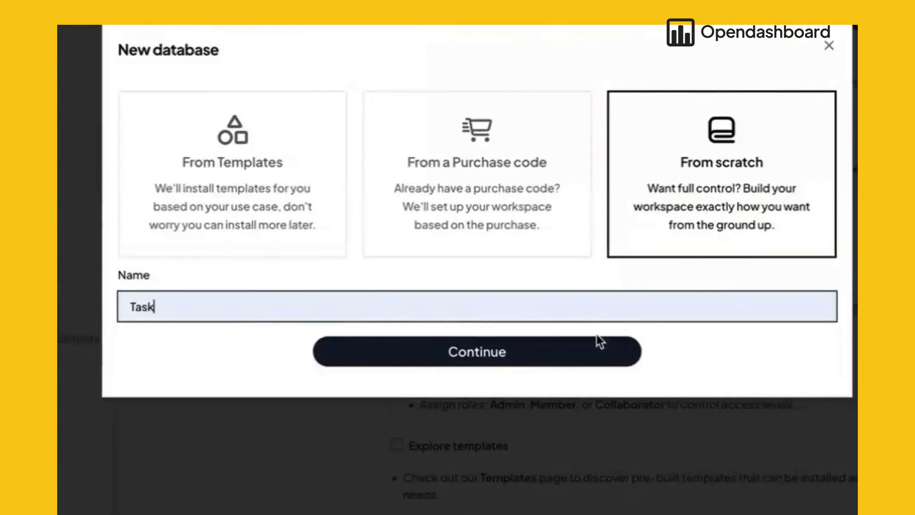
click(681, 352)
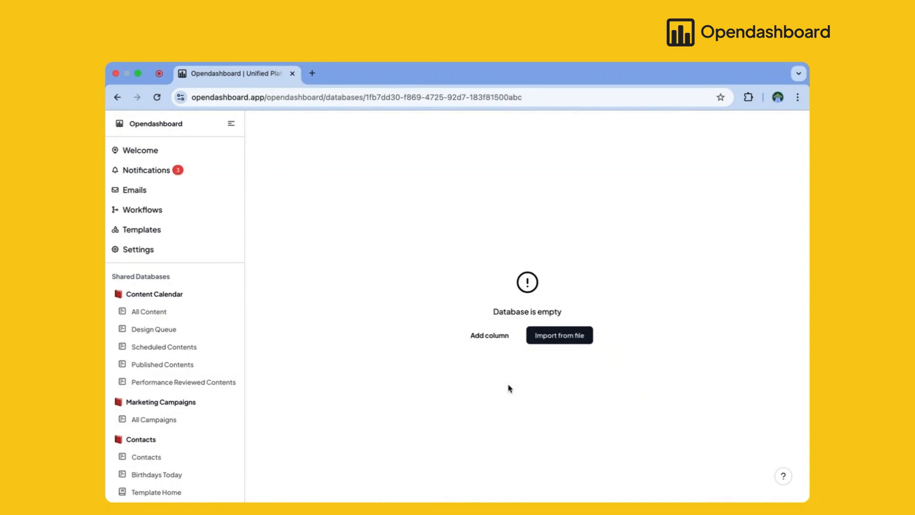
Step: Load Task Summ.csv from the Downloads folder as the import file for the empty database
click(561, 341)
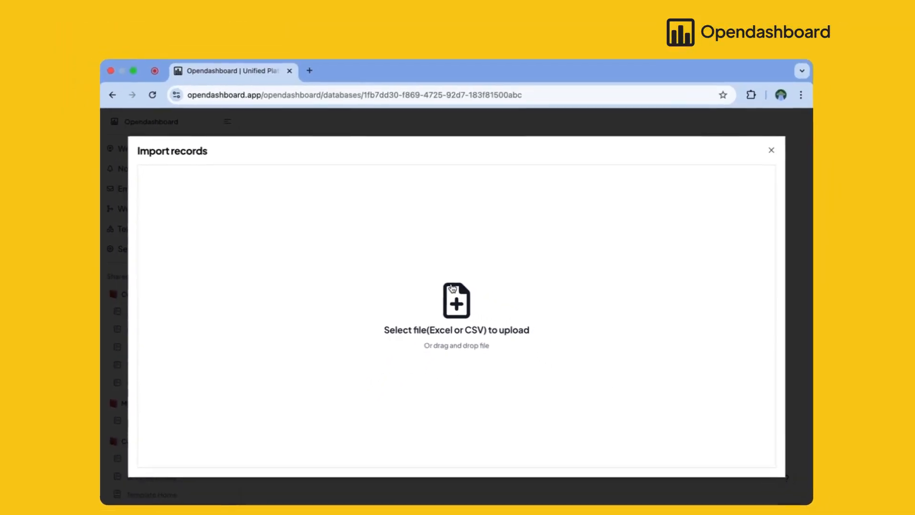
click(452, 288)
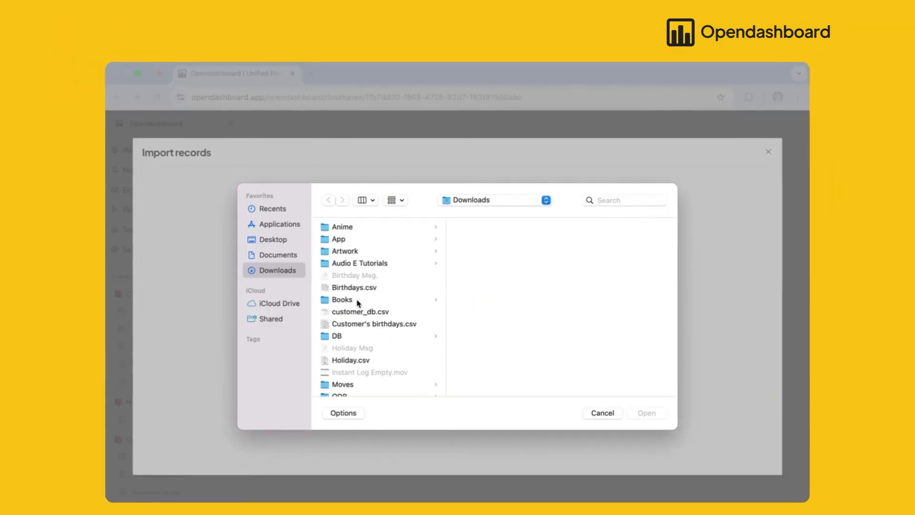
scroll(358, 303, down, 5)
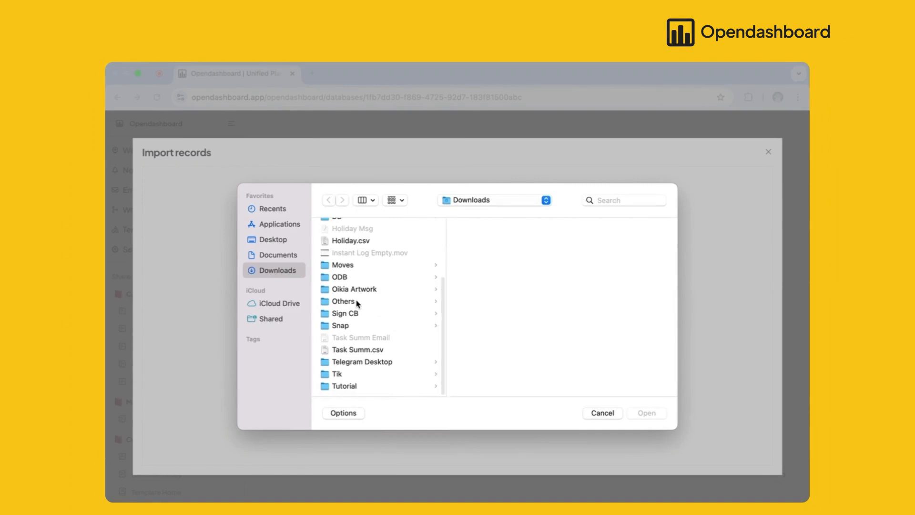
scroll(357, 303, down, 1)
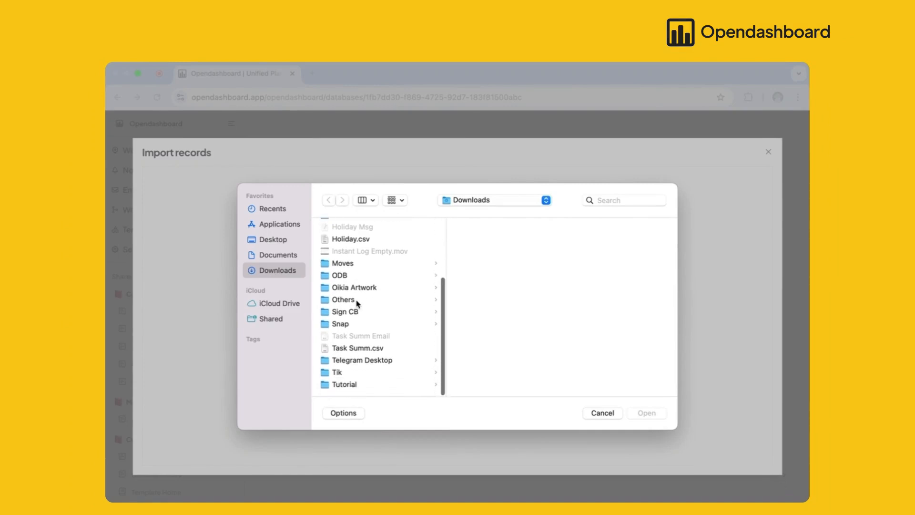
click(358, 349)
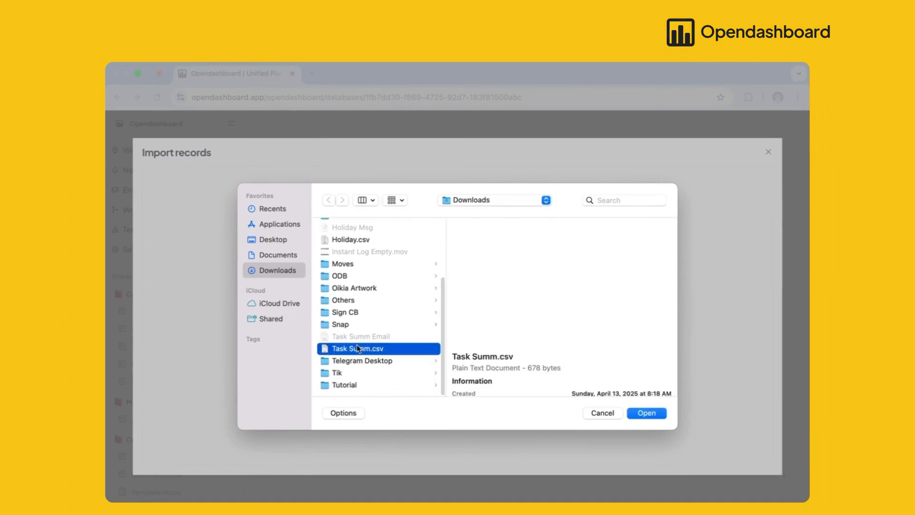
click(654, 418)
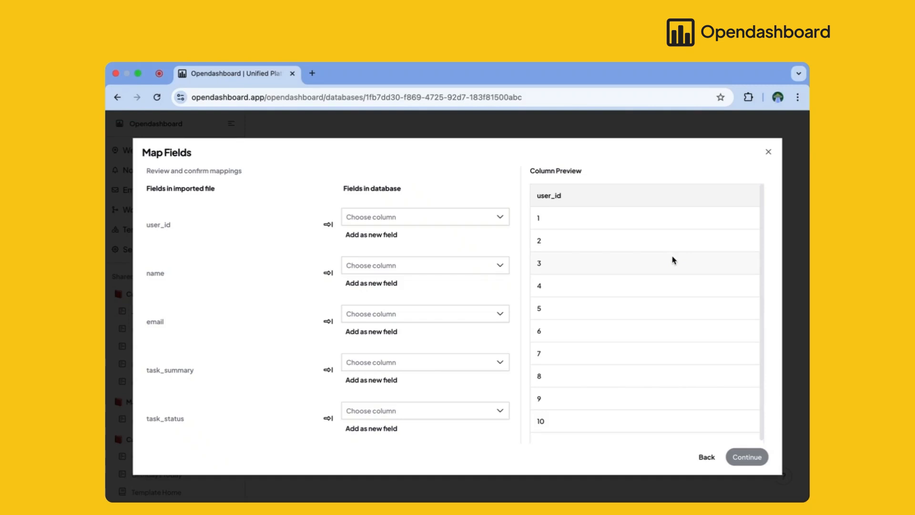
Step: Map user_id as a new Number field, and name and email as new Text fields
click(372, 239)
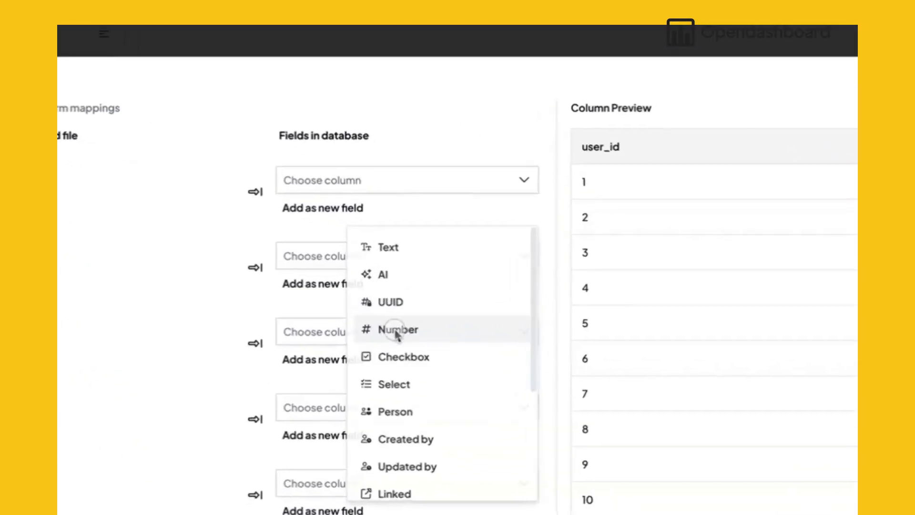
click(397, 331)
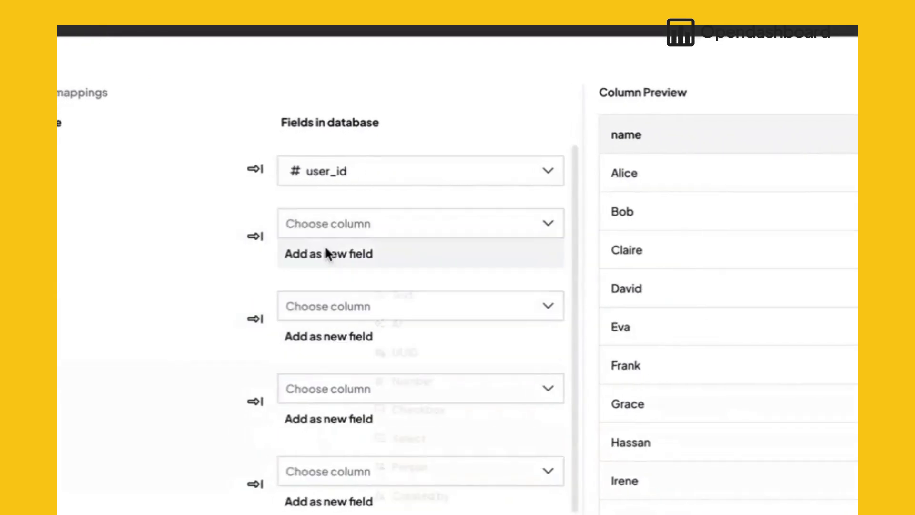
click(327, 253)
click(394, 298)
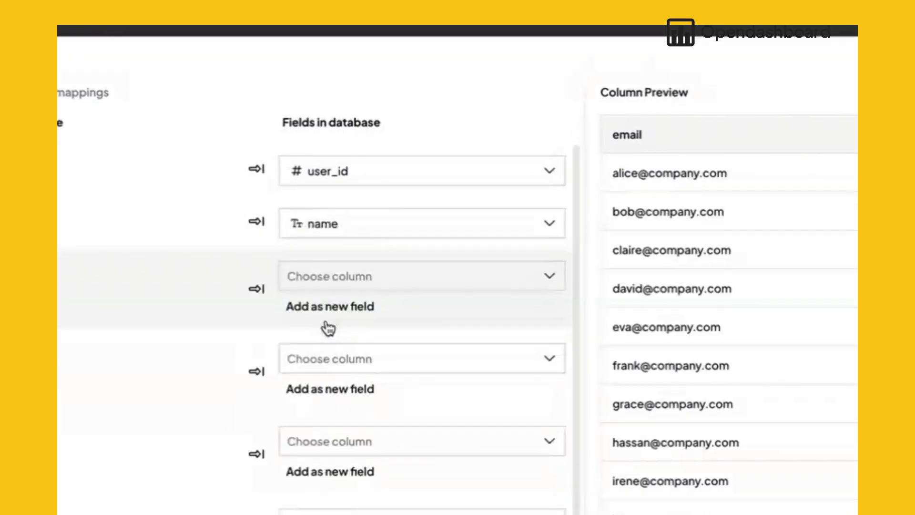
click(332, 306)
click(402, 341)
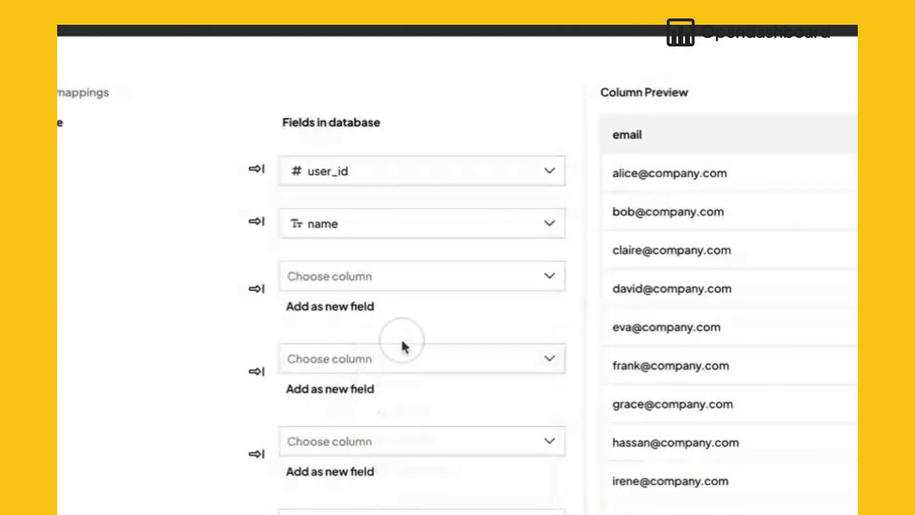
Step: Map task_summary as a new Text field and task_status and task_priority as new Select fields, and proceed to the import preview
click(331, 347)
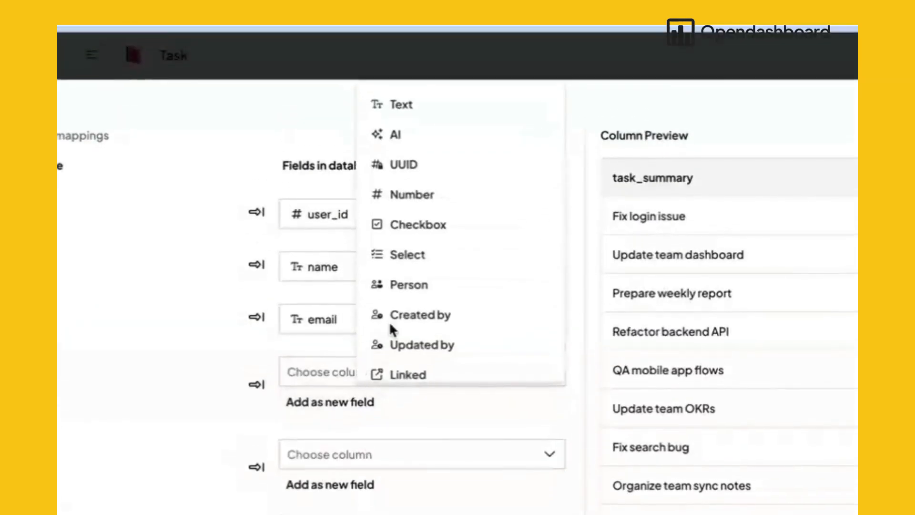
click(435, 156)
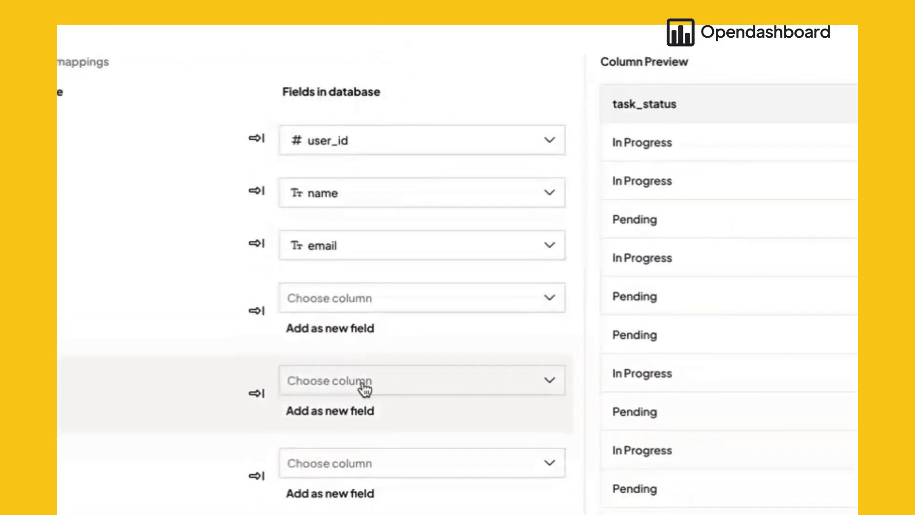
click(346, 365)
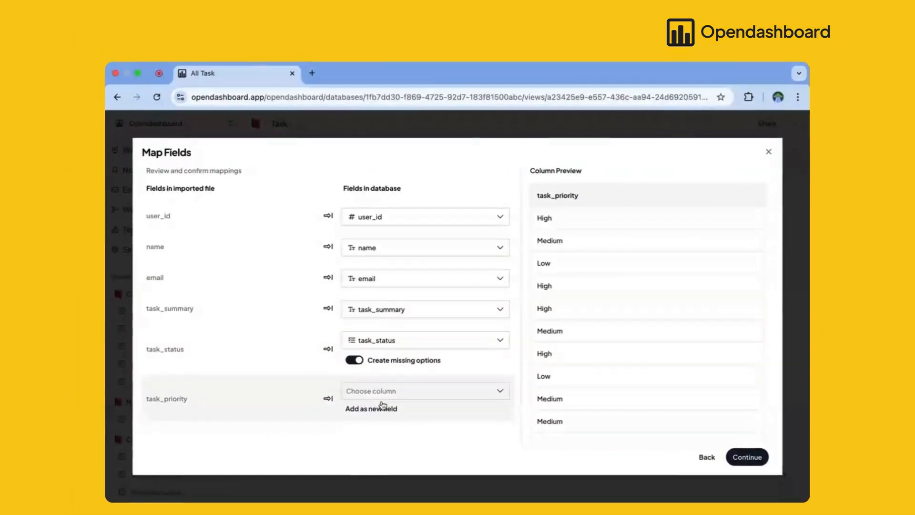
click(370, 413)
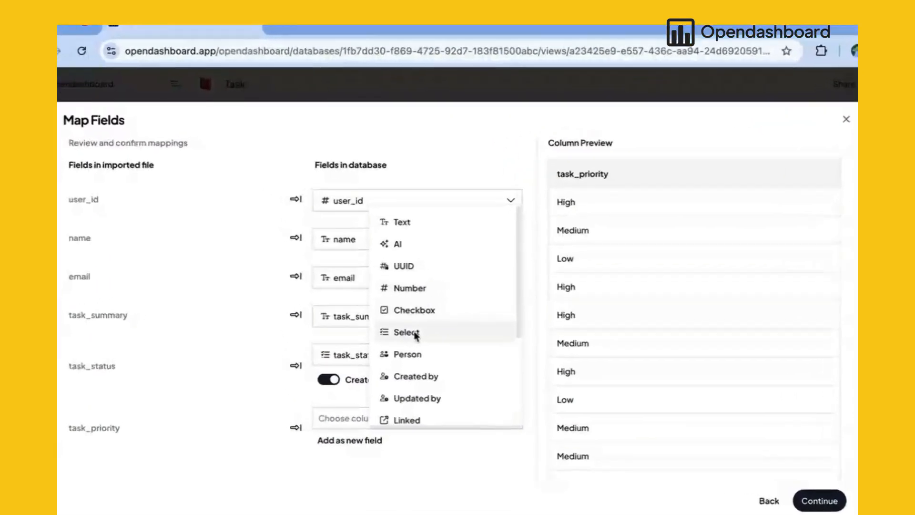
click(423, 323)
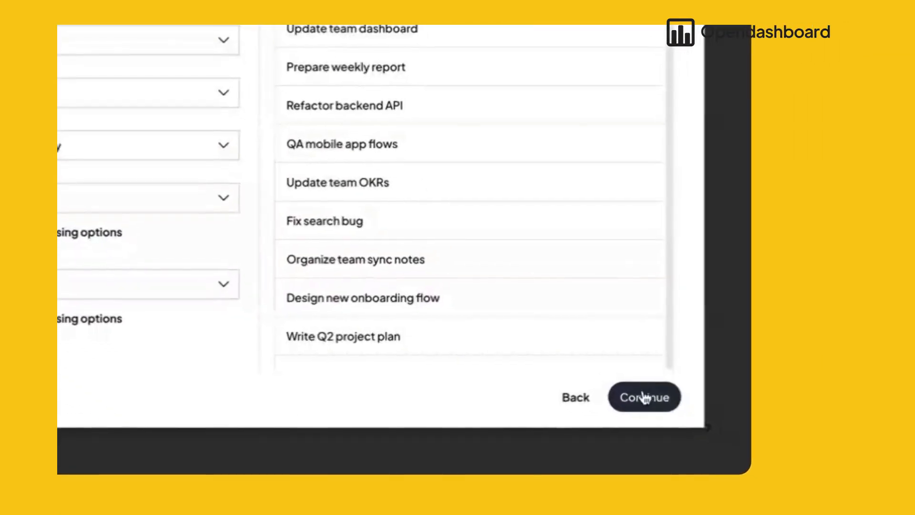
click(722, 445)
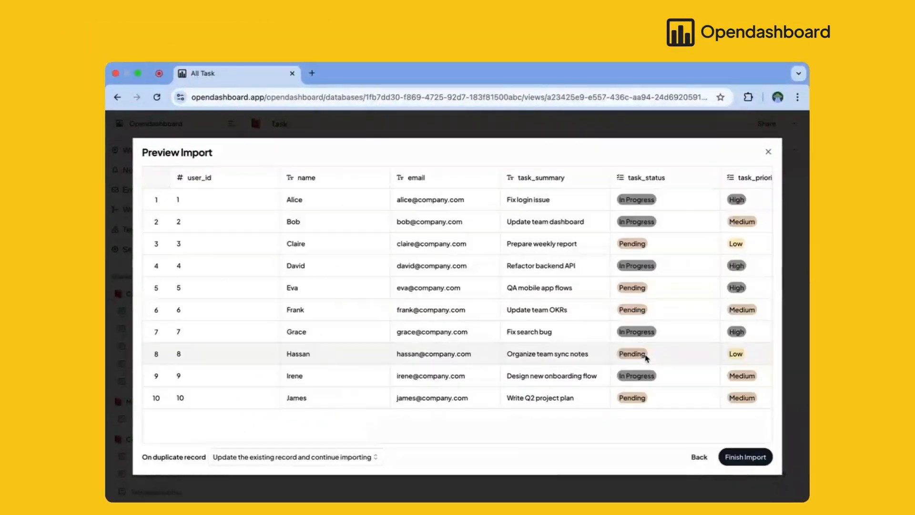
Step: Check the columns in the import preview and finish importing the task records
scroll(647, 358, right, 5)
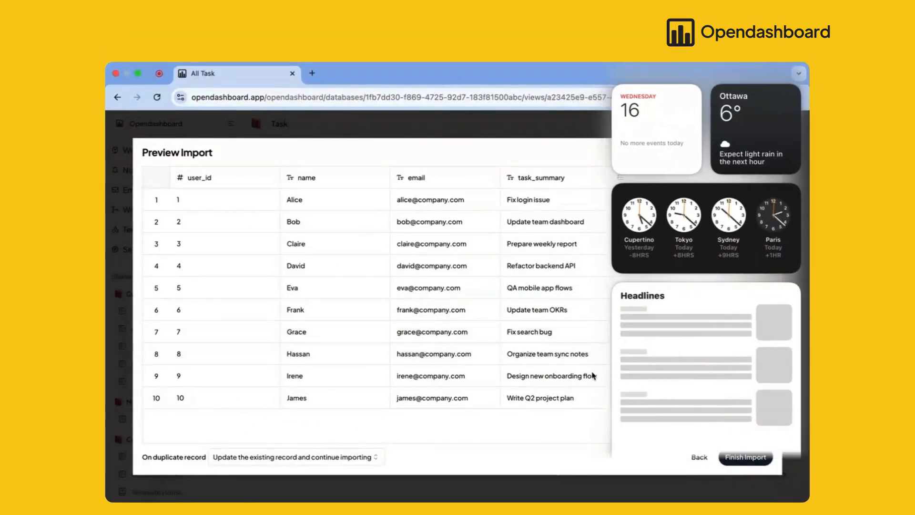
click(554, 419)
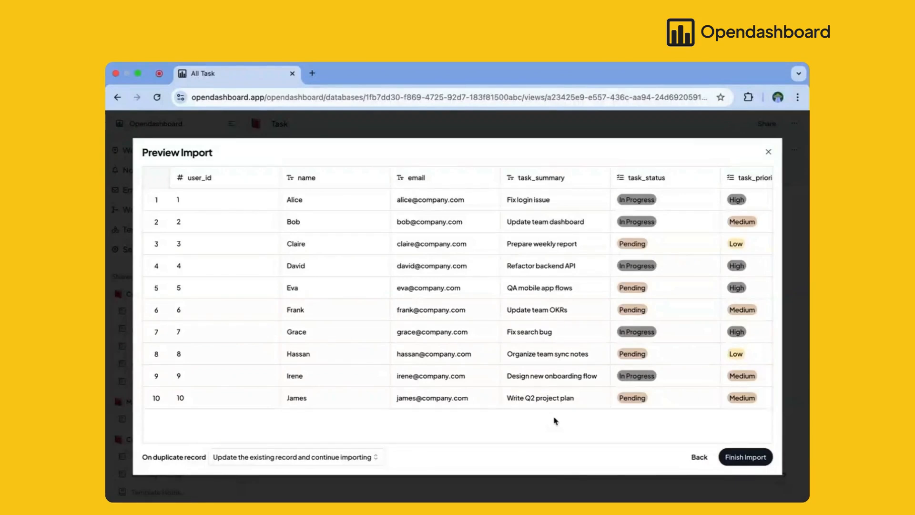
scroll(626, 390, right, 2)
scroll(625, 389, left, 2)
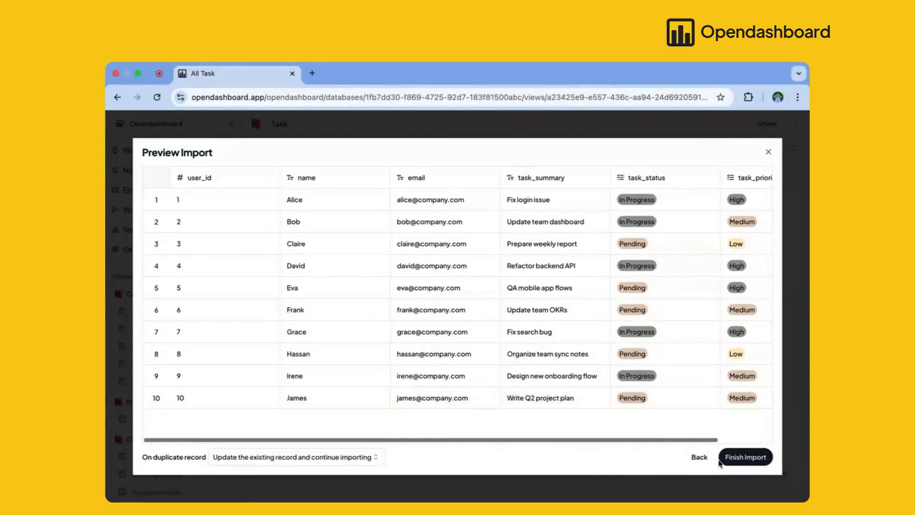
click(749, 455)
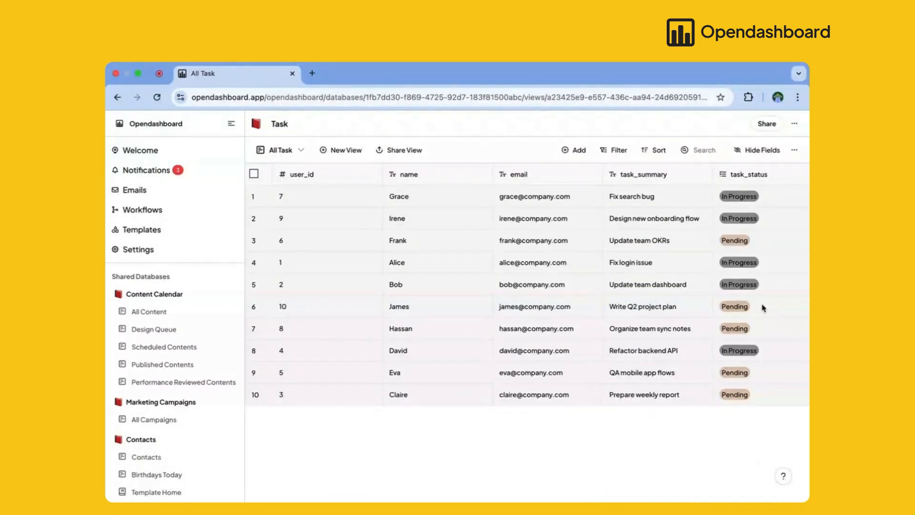
Step: Create a new workflow and name it "Task Summary daily"
click(147, 220)
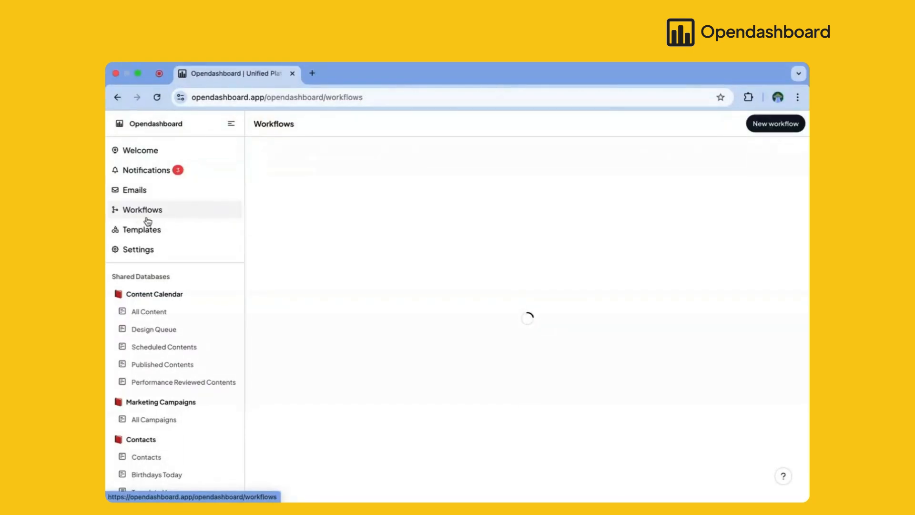
click(789, 129)
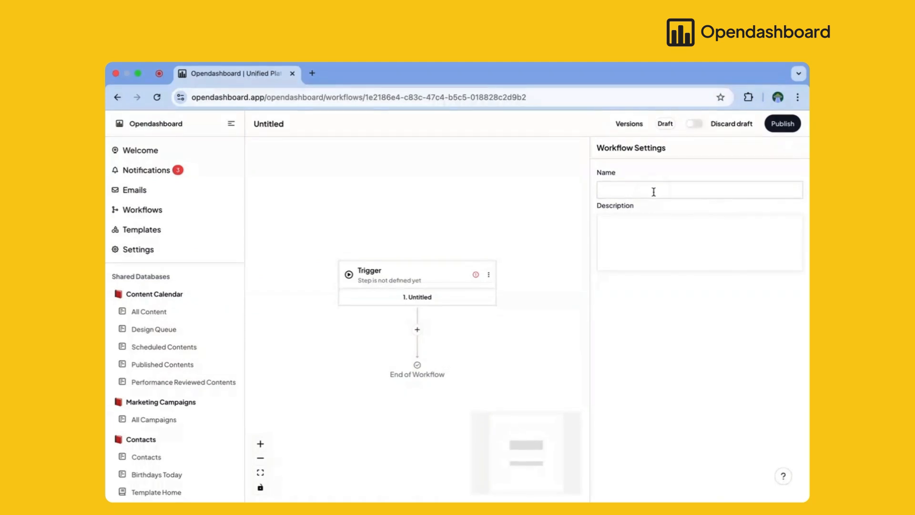
click(653, 191)
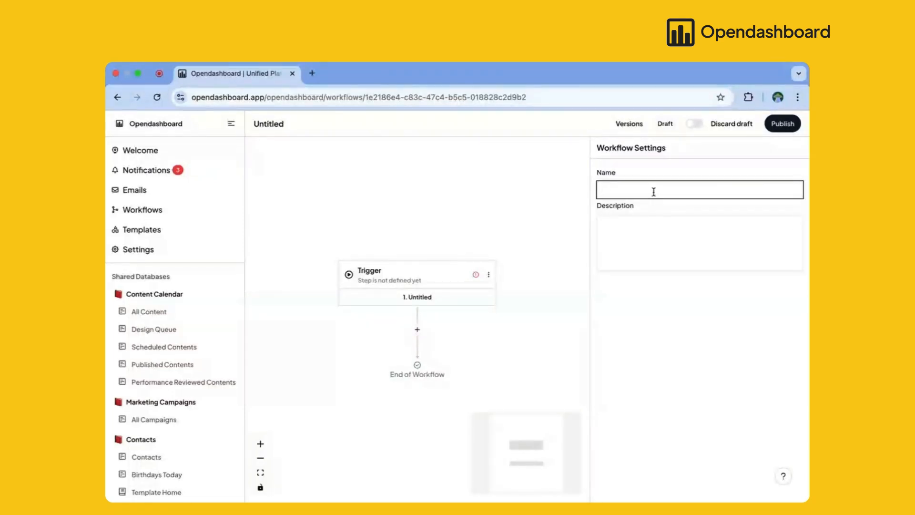
text(Task Summary daily)
Step: Set the workflow's trigger to On Schedule and its time of day to 08:00
click(404, 279)
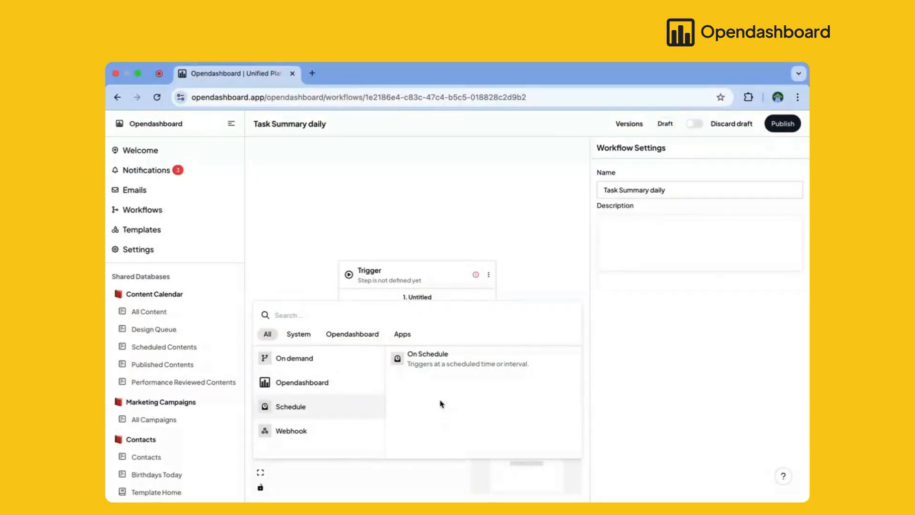
click(445, 363)
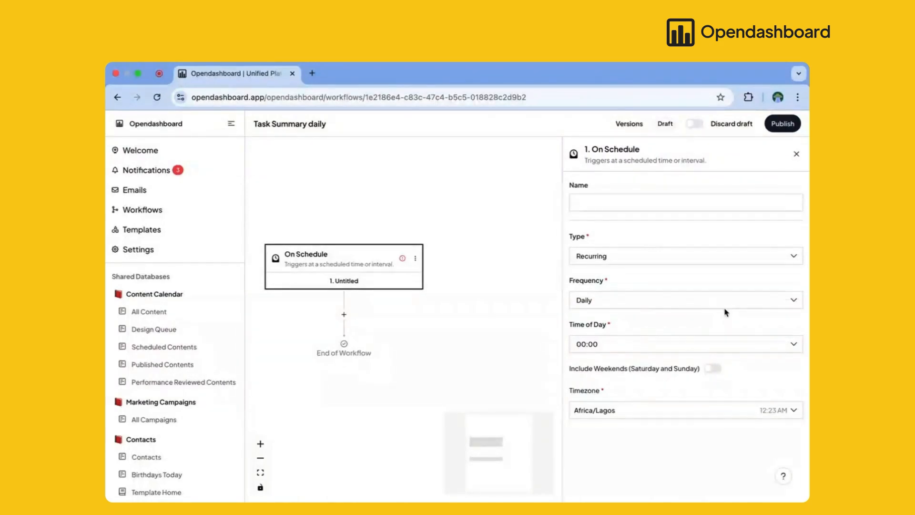
click(602, 347)
scroll(630, 286, down, 5)
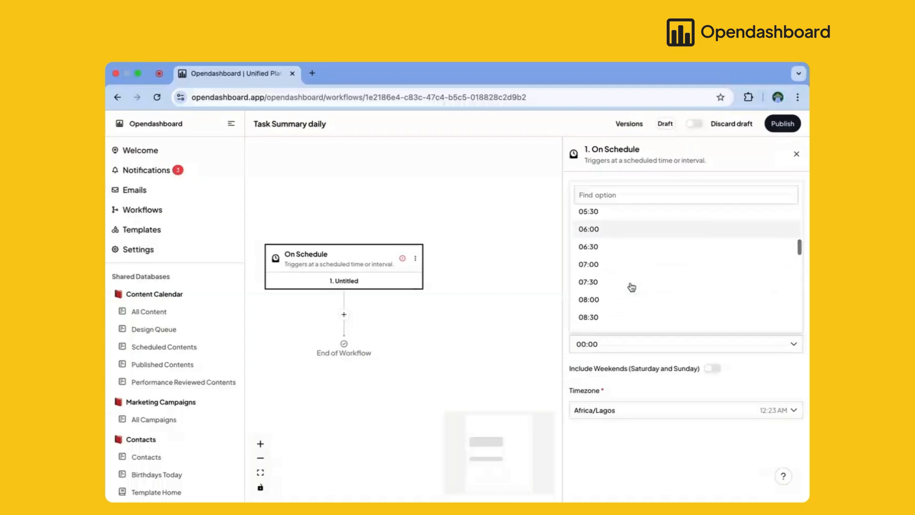
click(593, 291)
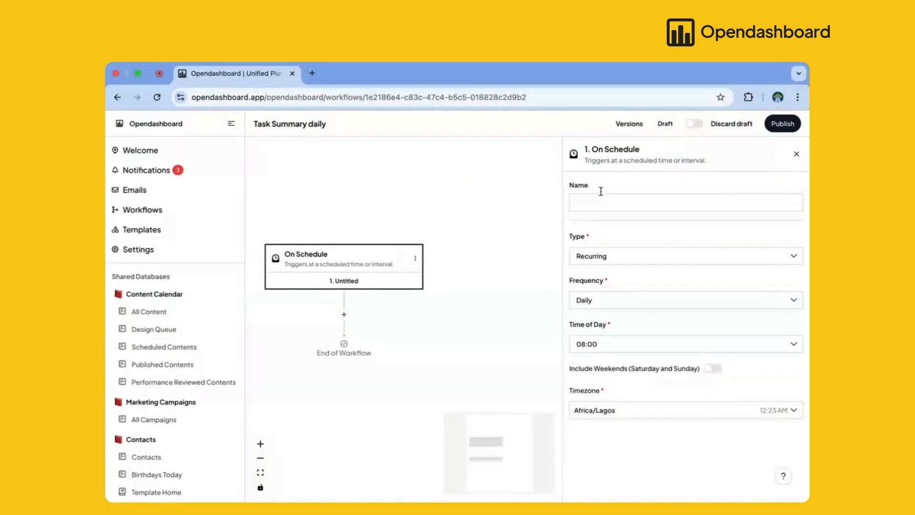
Step: Name the schedule trigger "Schedule Task"
click(600, 204)
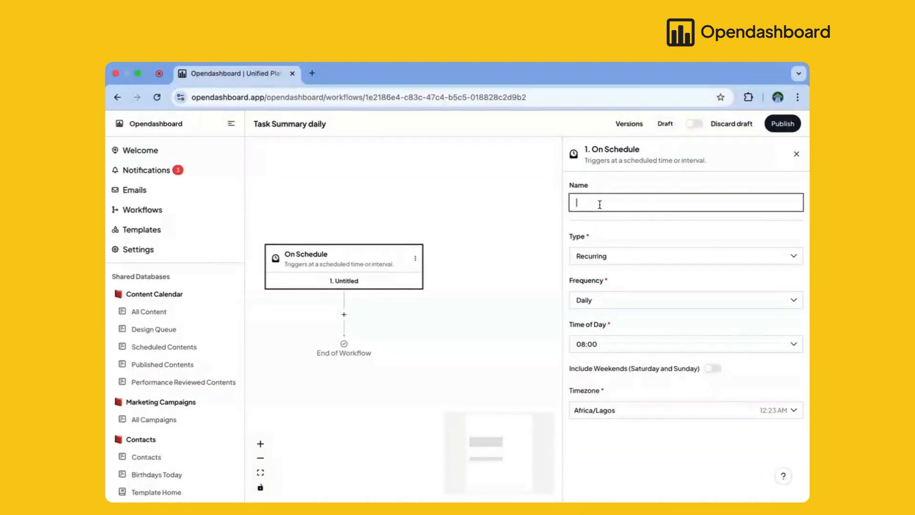
text(Schd)
key(BackSpace)
text(le Task)
click(523, 269)
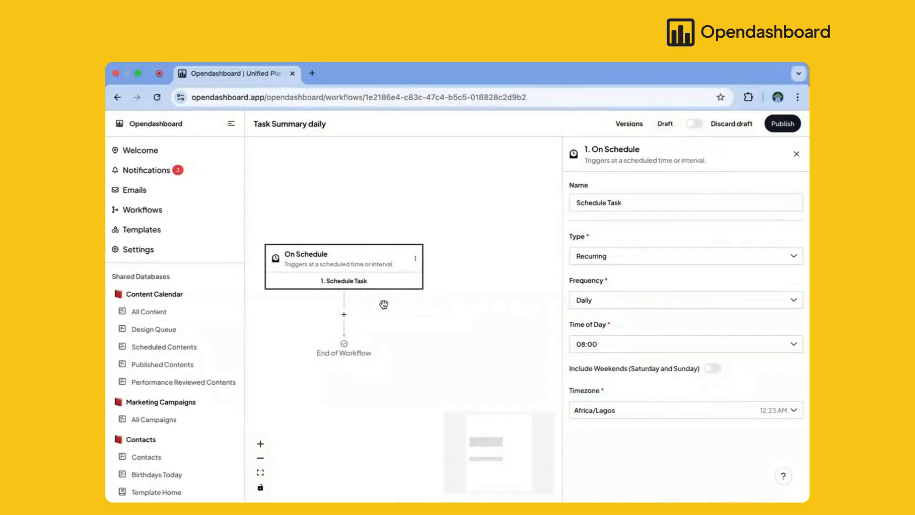
Step: Add a Find Records step from the Opendashboard actions directly after the schedule trigger
scroll(384, 304, down, 2)
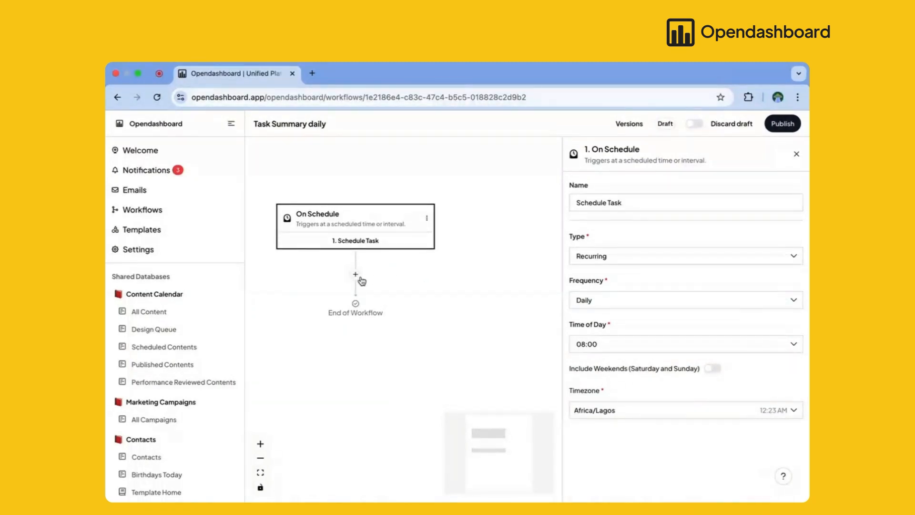
click(356, 275)
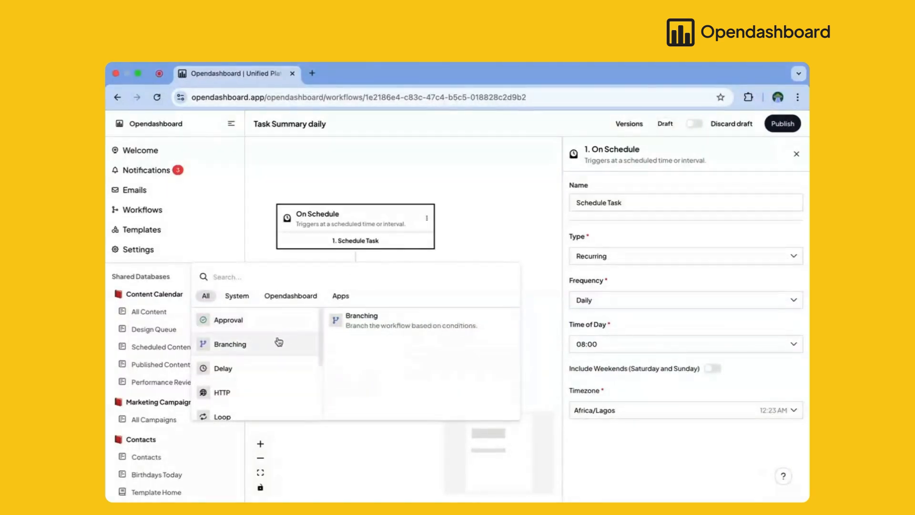
mouse_move(243, 374)
scroll(243, 374, down, 3)
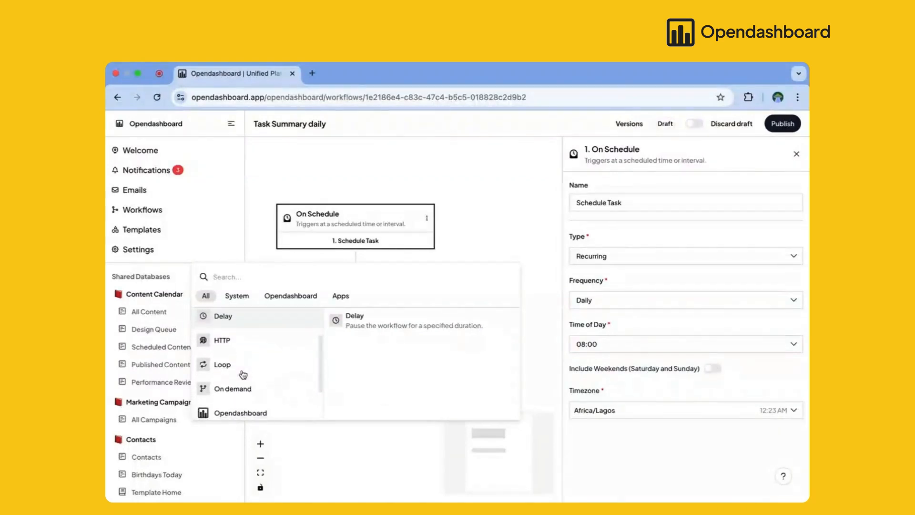
scroll(274, 365, down, 2)
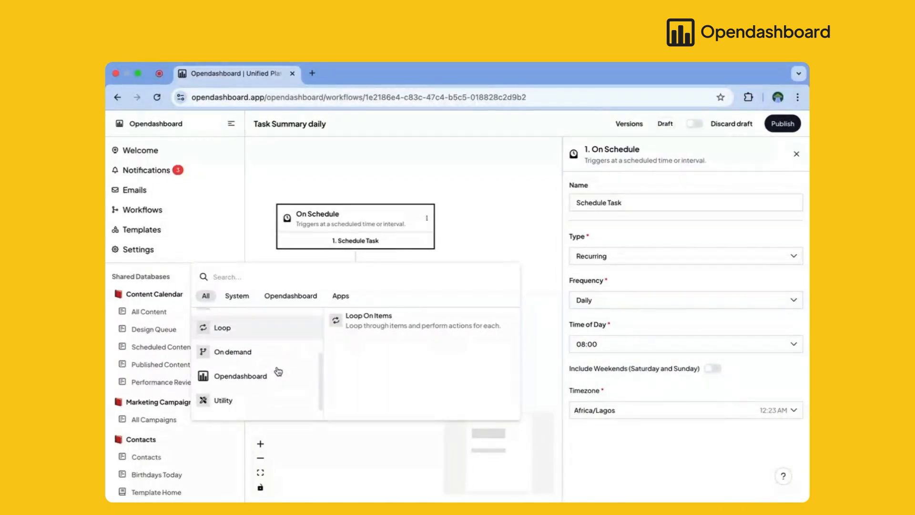
mouse_move(269, 368)
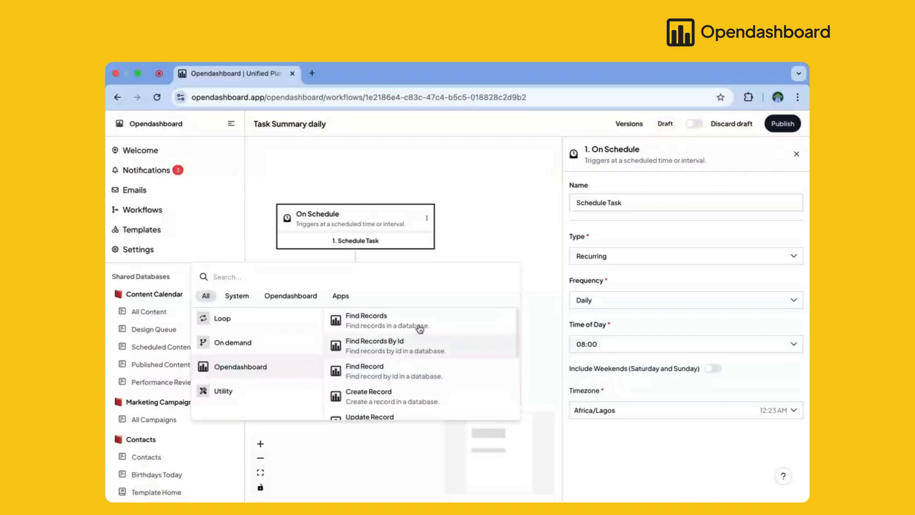
click(382, 321)
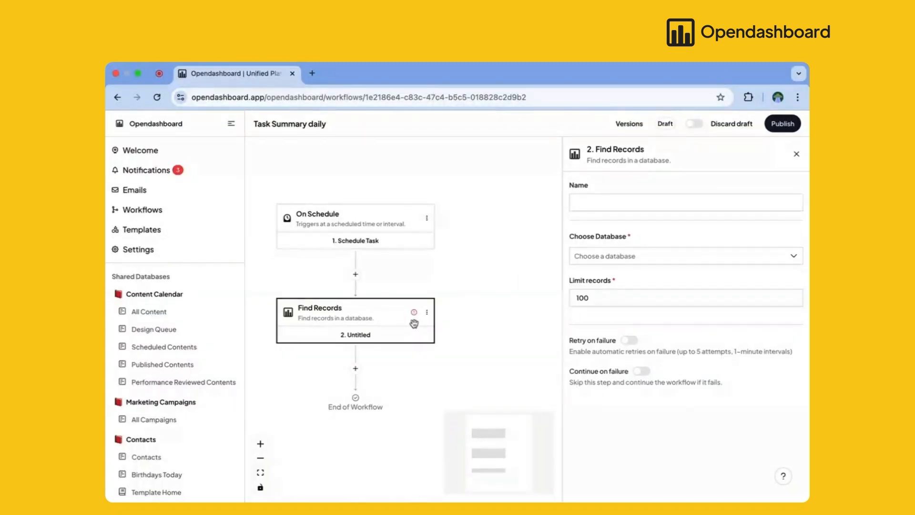
Step: Choose Task as the database for the Find Records step
click(640, 258)
scroll(647, 371, down, 1)
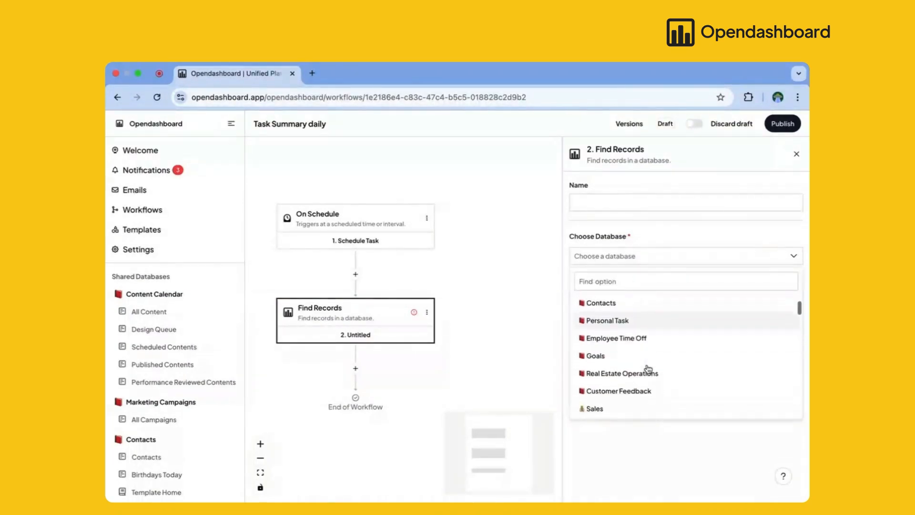
scroll(648, 370, down, 5)
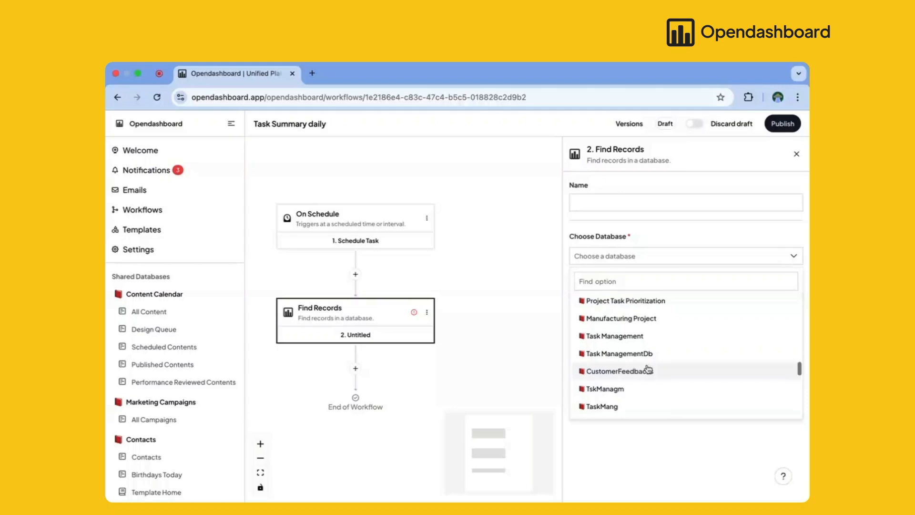
scroll(648, 369, down, 5)
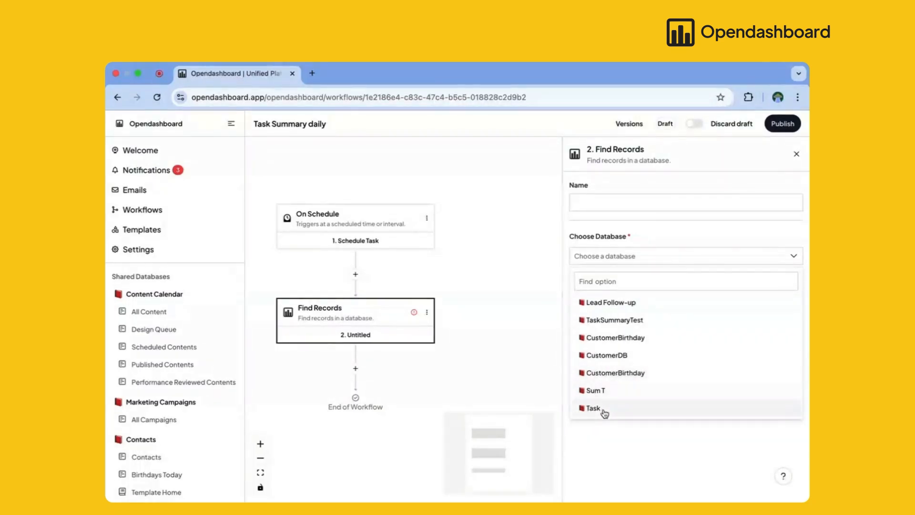
click(603, 409)
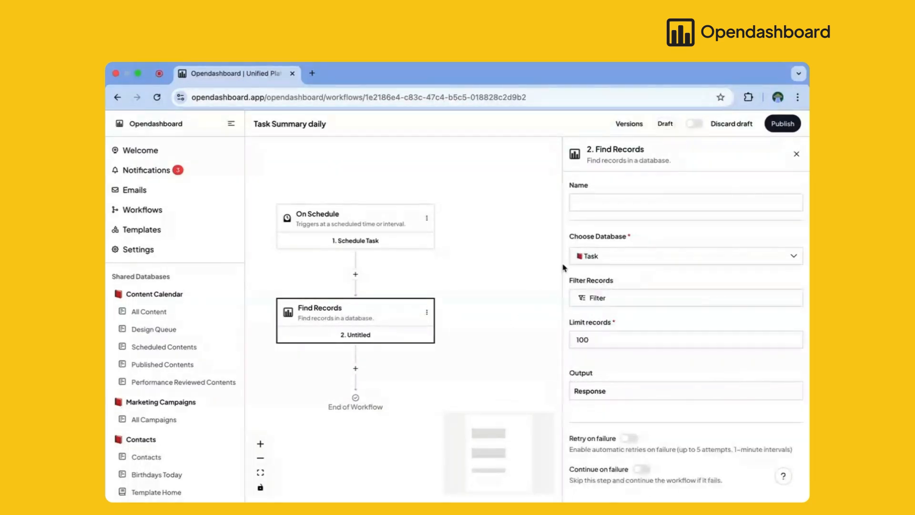
Step: Filter the found records to those where task_summary is not empty
click(624, 297)
click(528, 321)
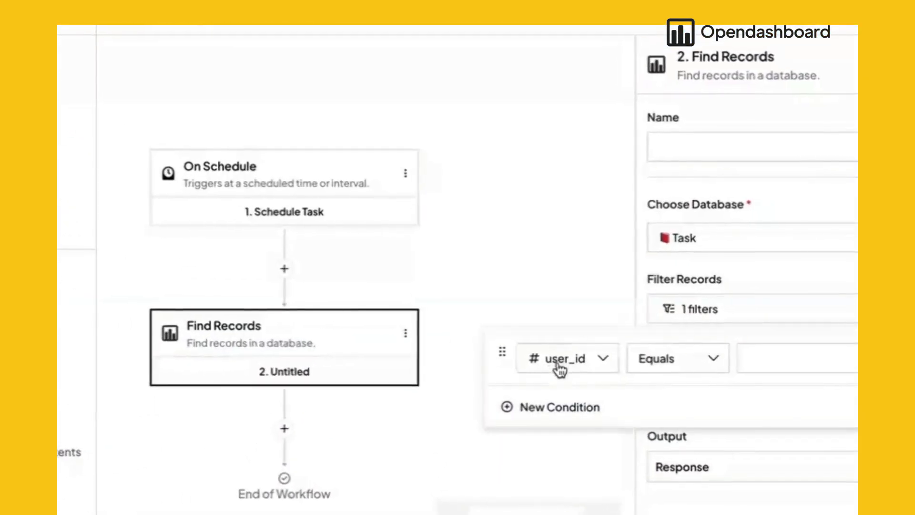
click(558, 366)
click(570, 363)
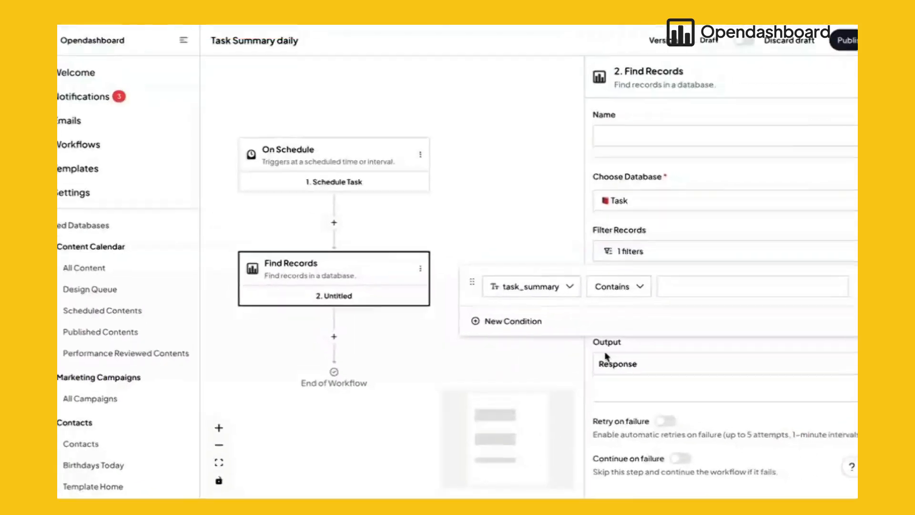
click(618, 286)
scroll(607, 403, down, 1)
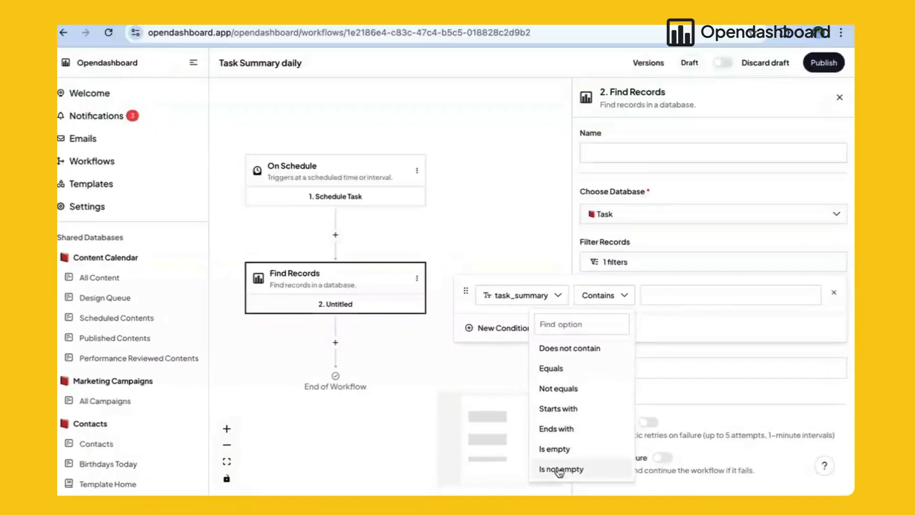
click(554, 479)
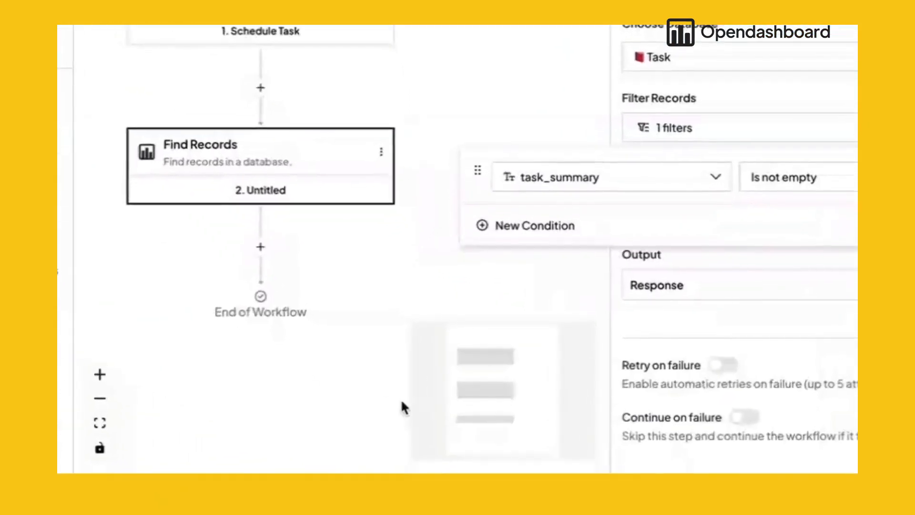
click(416, 314)
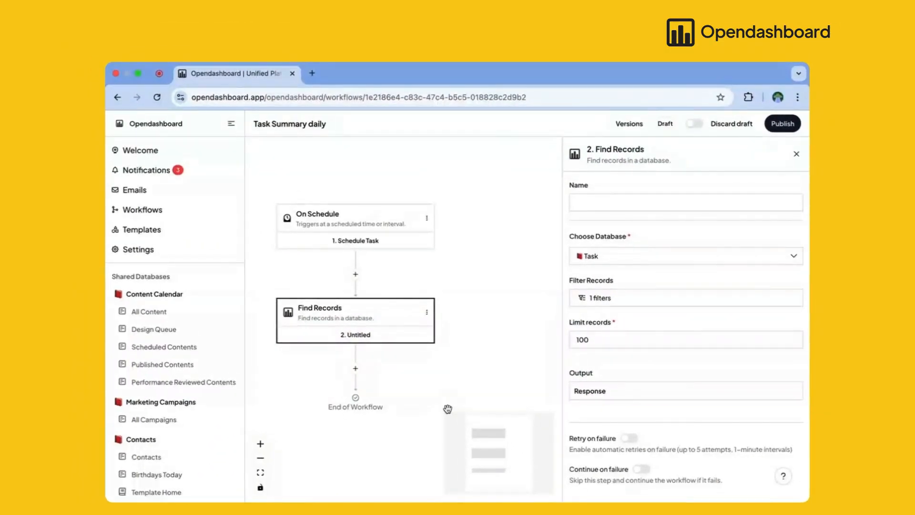
Step: Name the Find Records step "Find Task Summary"
click(591, 199)
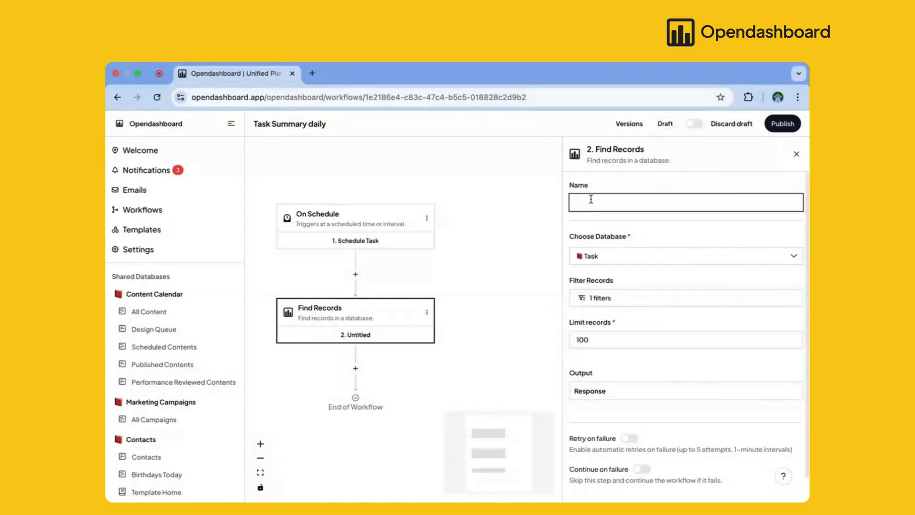
text(Find Task Summary)
click(504, 278)
Step: Add a Loop On Items step after the Find Task Summary step
scroll(496, 307, down, 4)
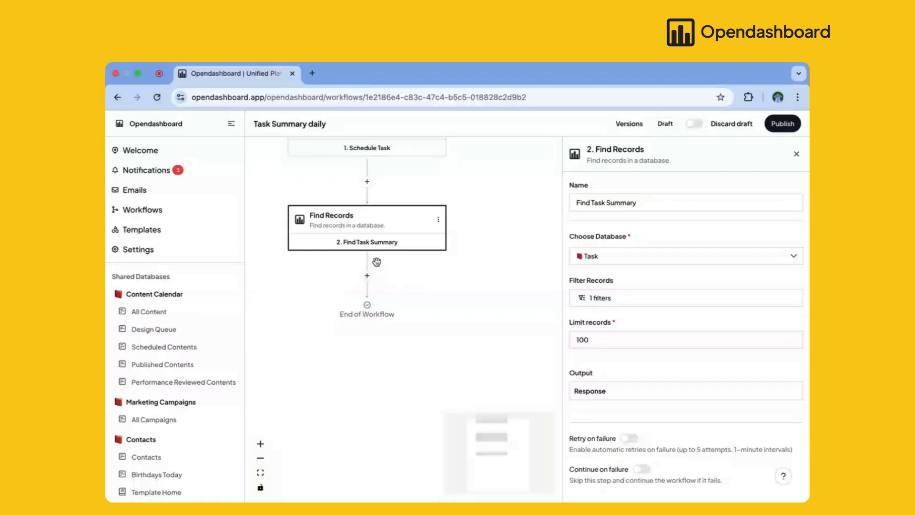
click(370, 278)
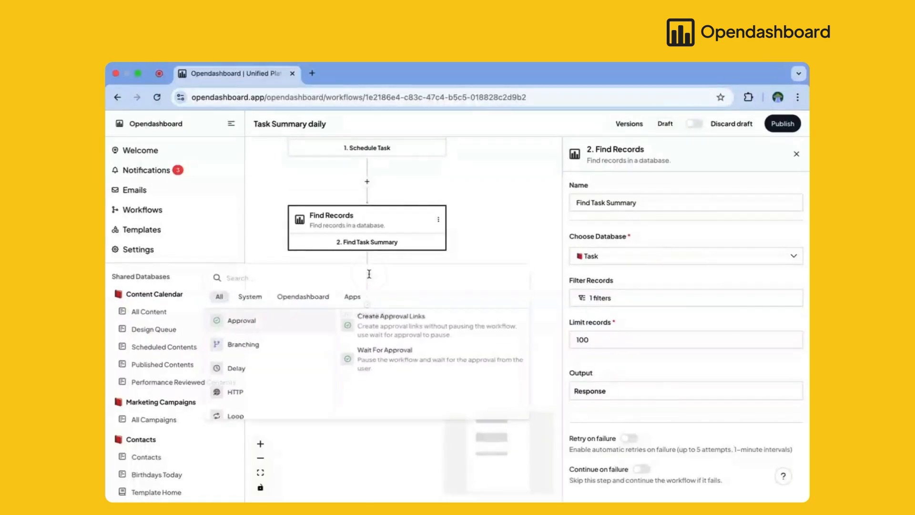
scroll(275, 395, down, 2)
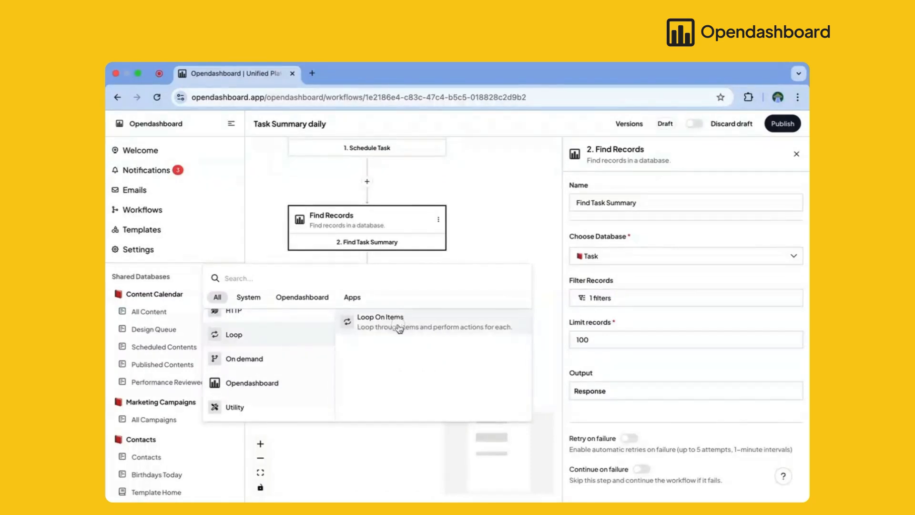
click(395, 327)
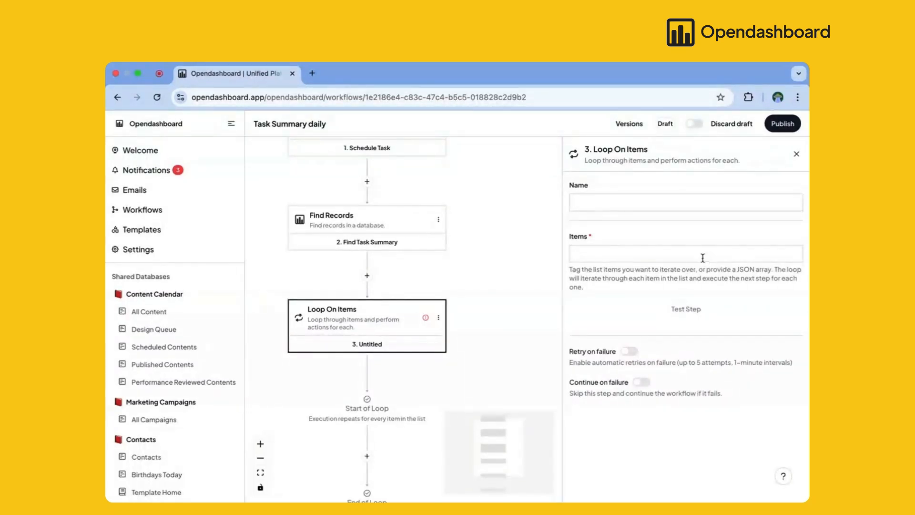
Step: Set the loop's items to the Records output of Find Task Summary and test the step
click(636, 258)
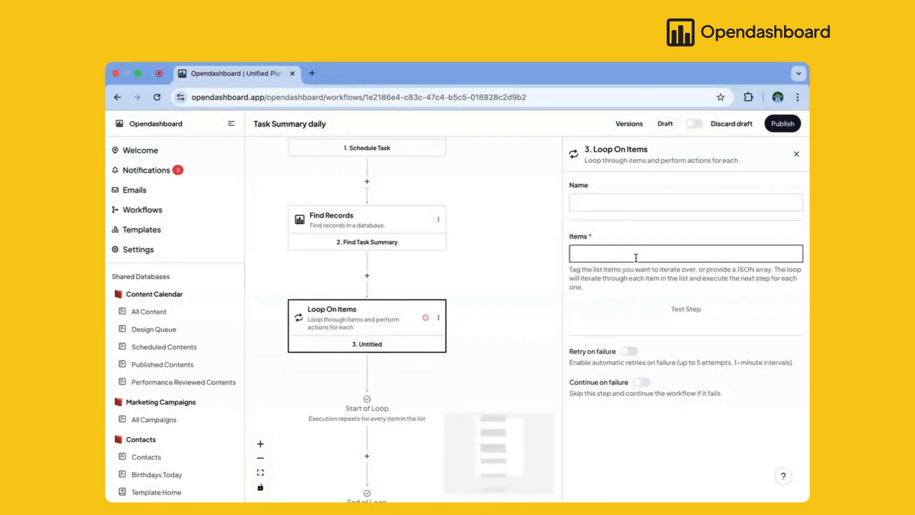
text(@)
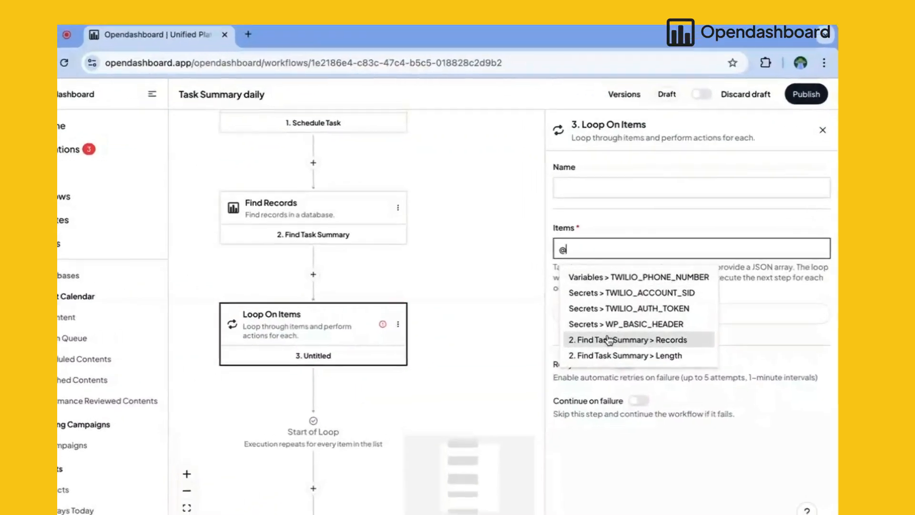
click(608, 340)
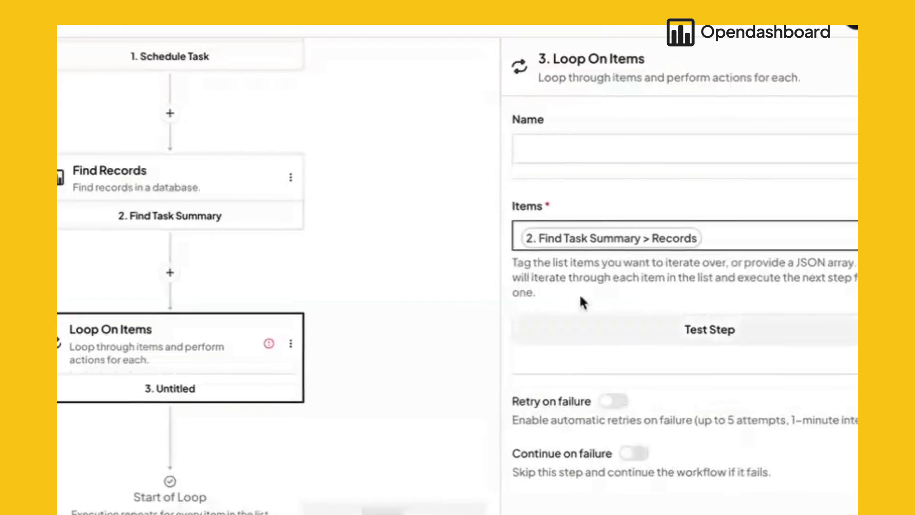
click(594, 336)
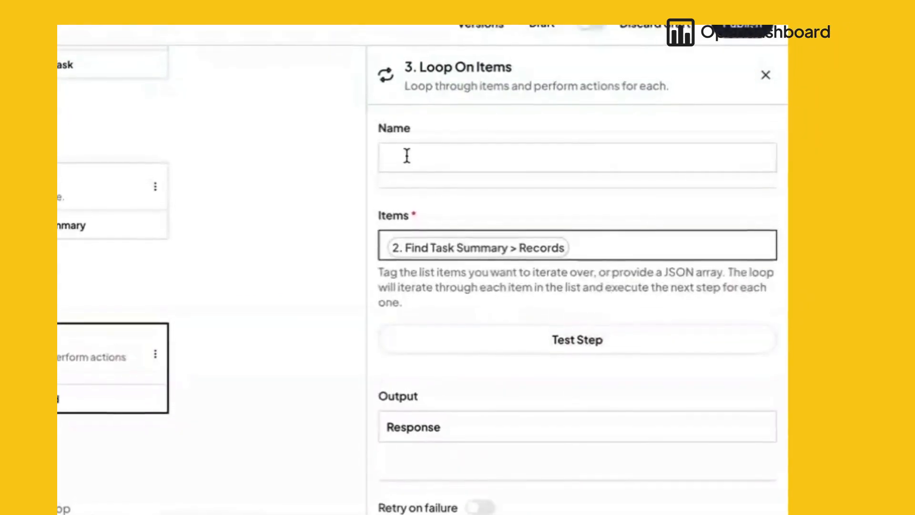
Step: Name the Loop On Items step "Task Item"
click(445, 158)
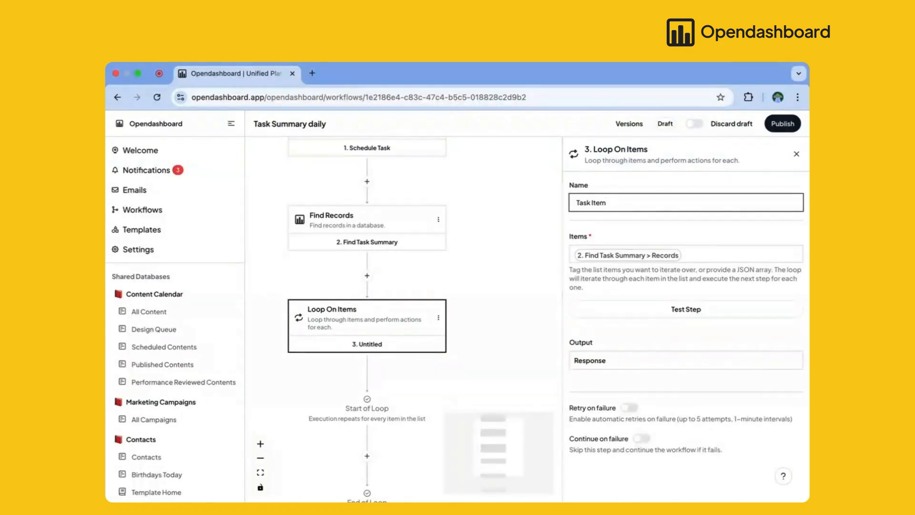
click(521, 254)
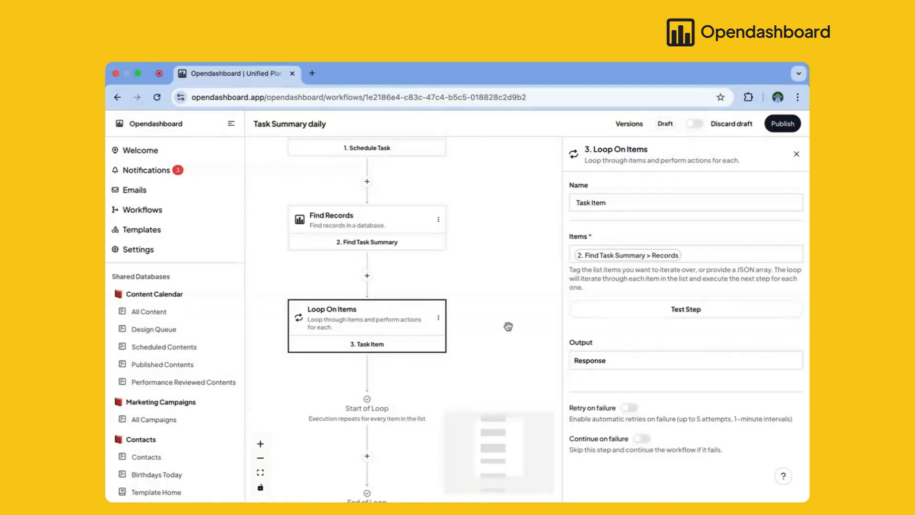
Step: Add a Send Email step from the Opendashboard actions inside the loop, between its start and end
scroll(508, 326, down, 5)
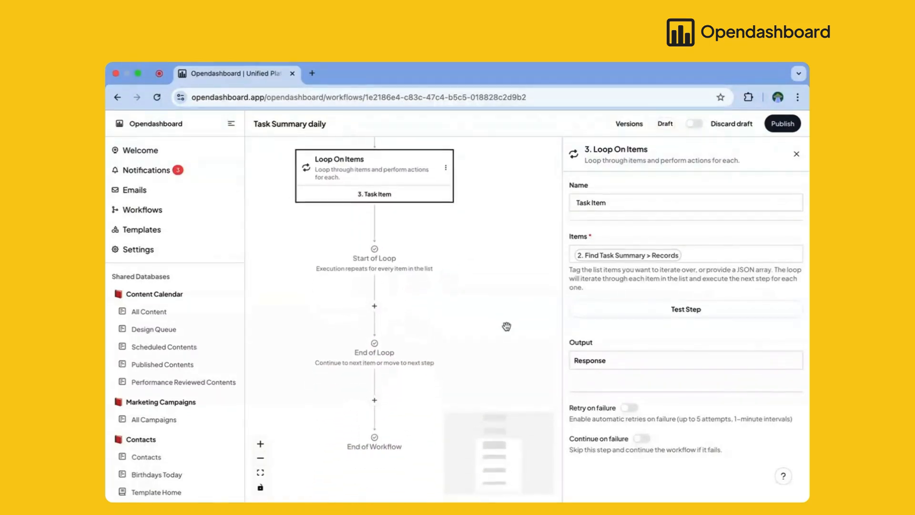
scroll(506, 327, down, 2)
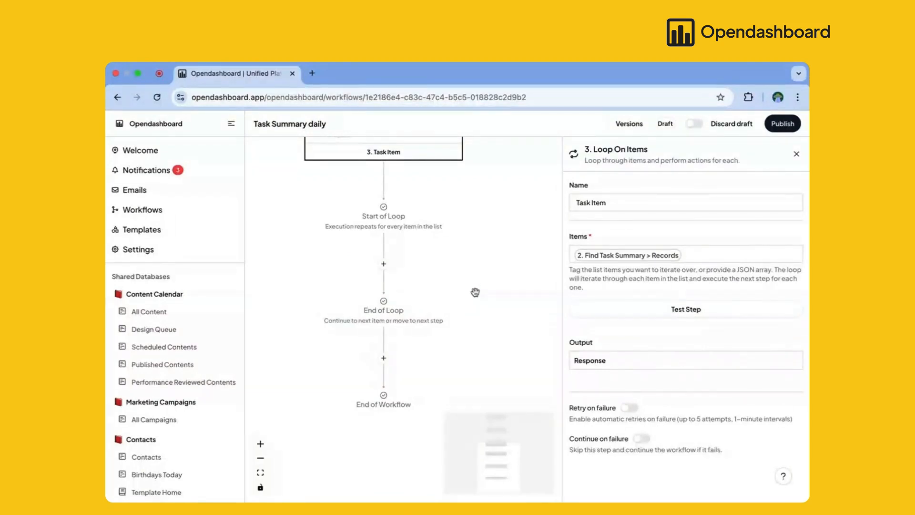
click(383, 264)
scroll(274, 374, down, 3)
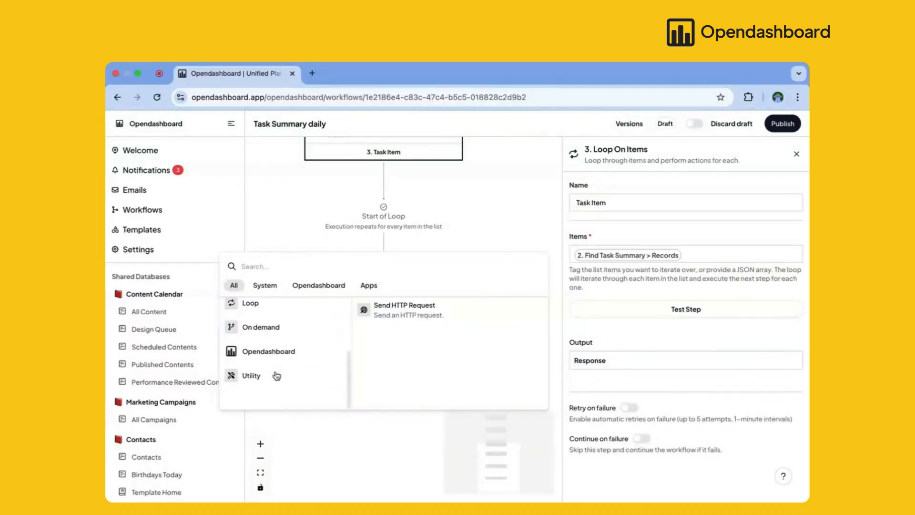
scroll(453, 350, down, 5)
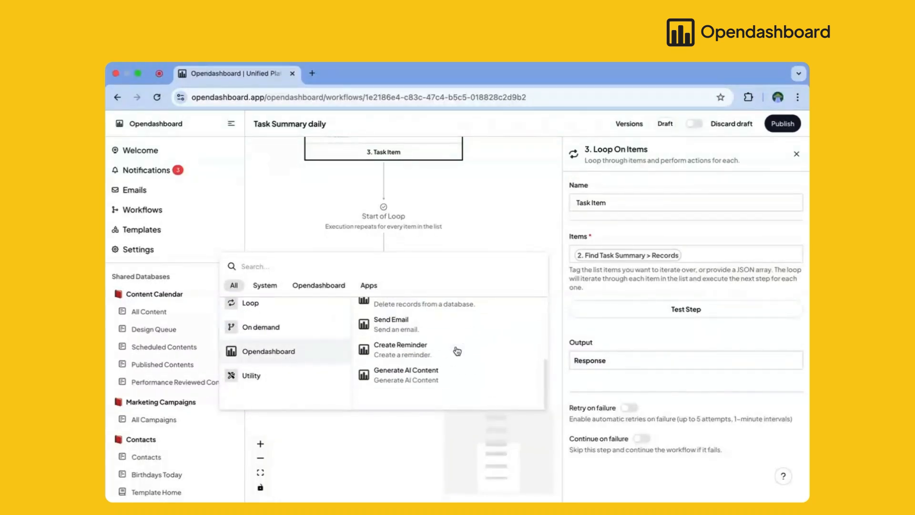
click(411, 330)
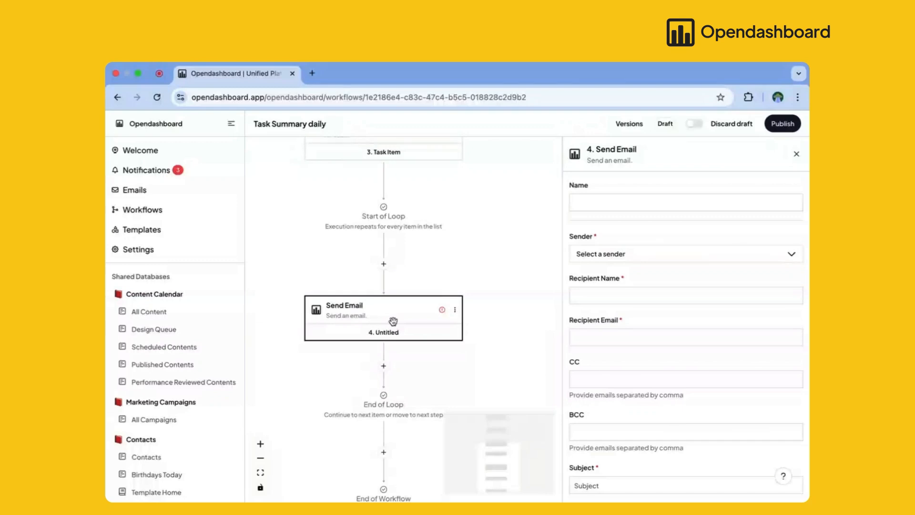
Step: Set the email's sender to "Opendashboard via Opendashboard"
scroll(393, 321, down, 2)
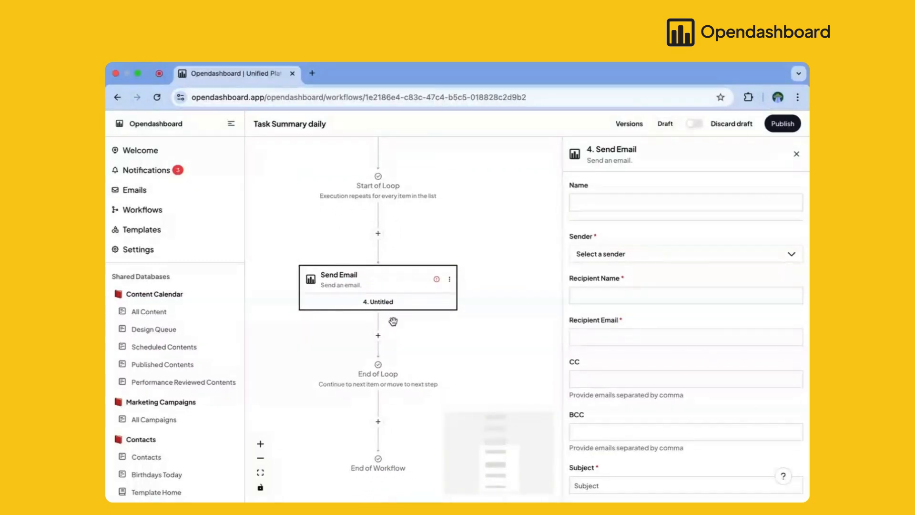
scroll(393, 321, down, 1)
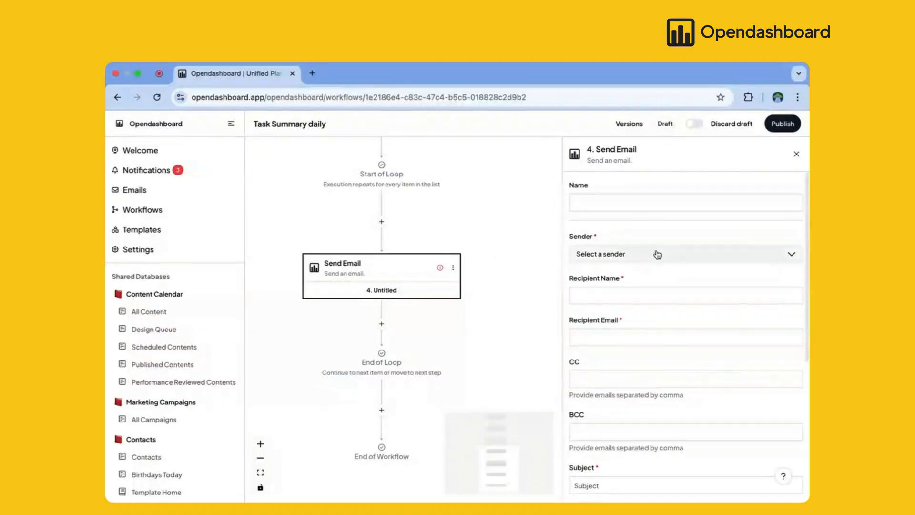
click(634, 257)
click(615, 284)
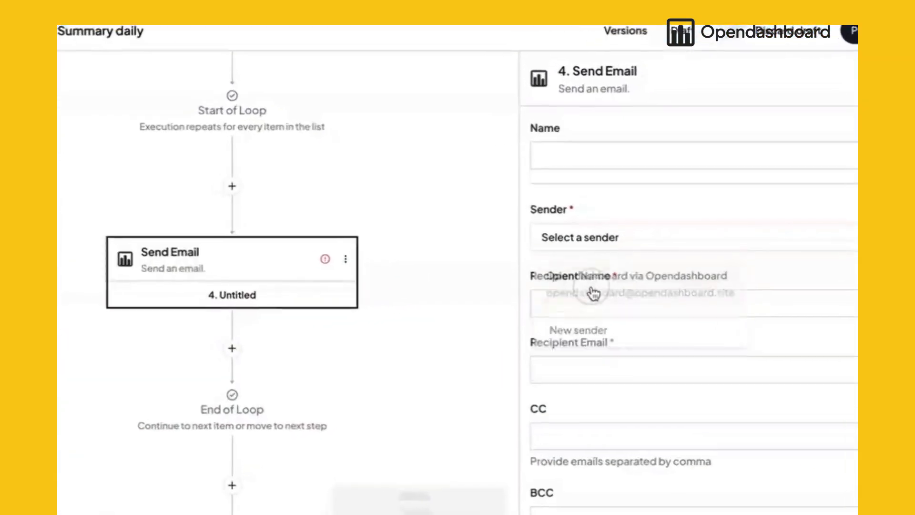
Step: Set the email's recipient name to the Task Item > Item > Values > name variable
click(581, 305)
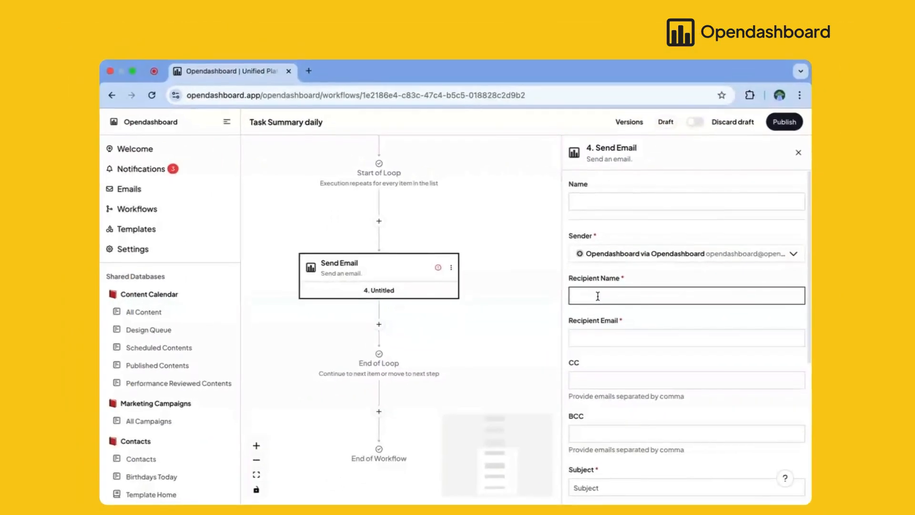
text(@)
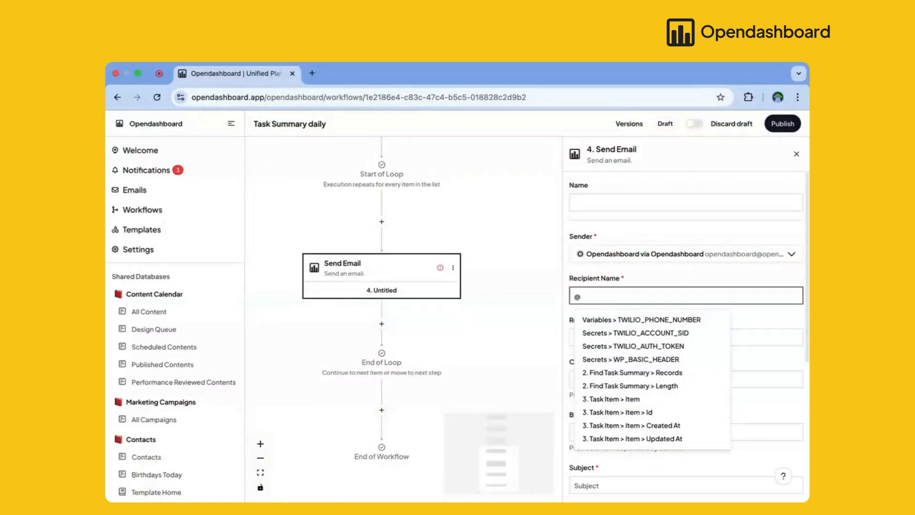
scroll(621, 395, down, 5)
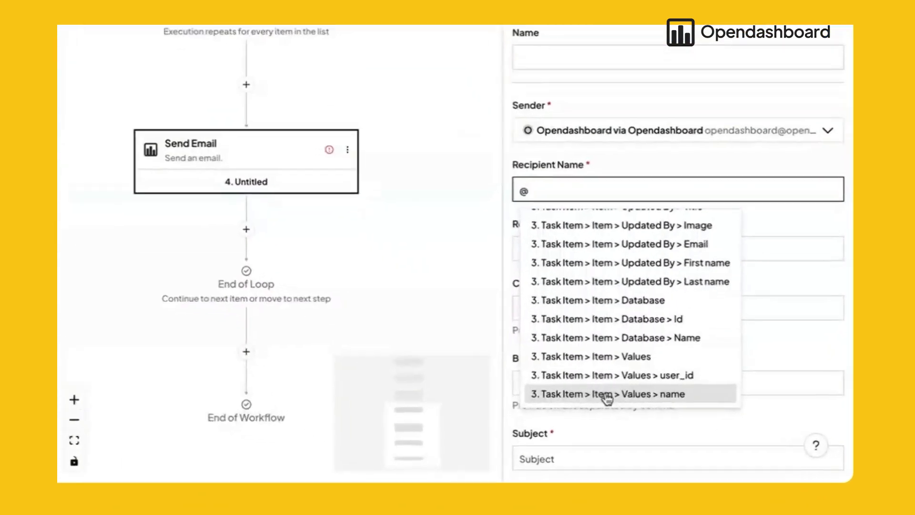
click(633, 439)
Step: Set the recipient email to the Task Item > Item > Values > email variable
click(572, 210)
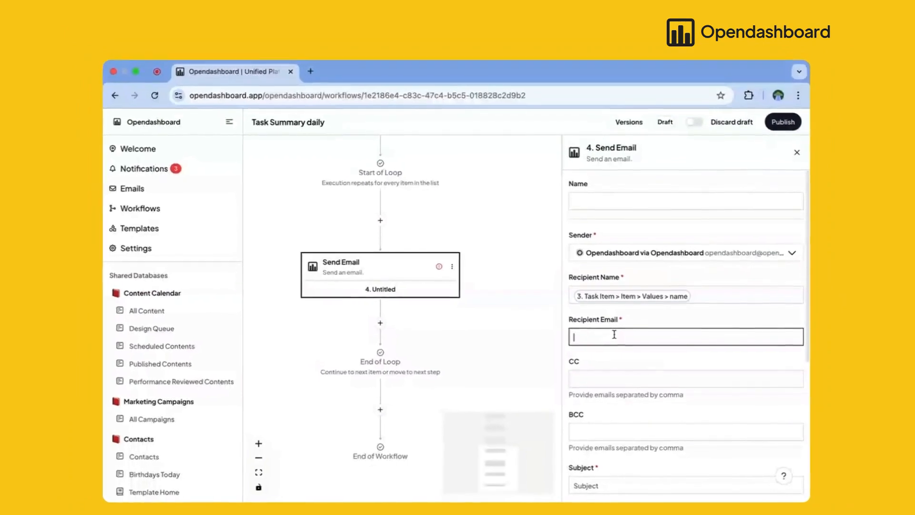
text(@)
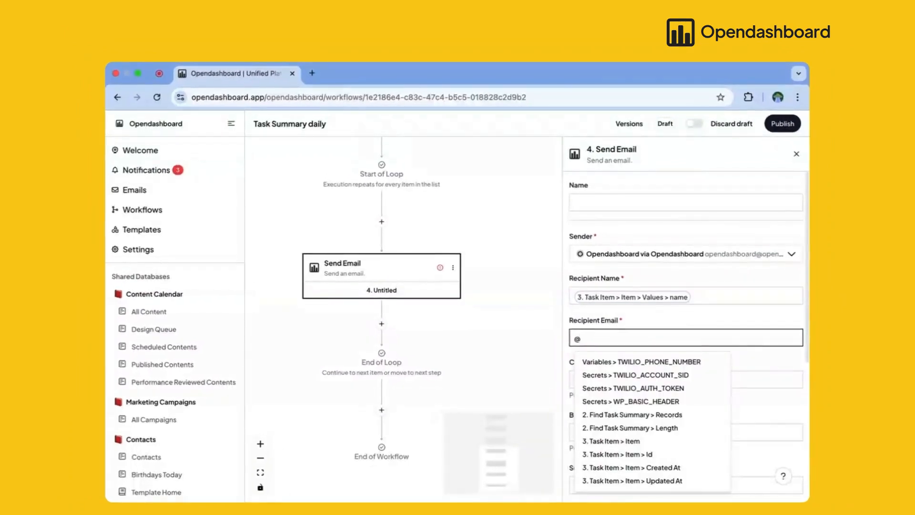
scroll(652, 413, down, 5)
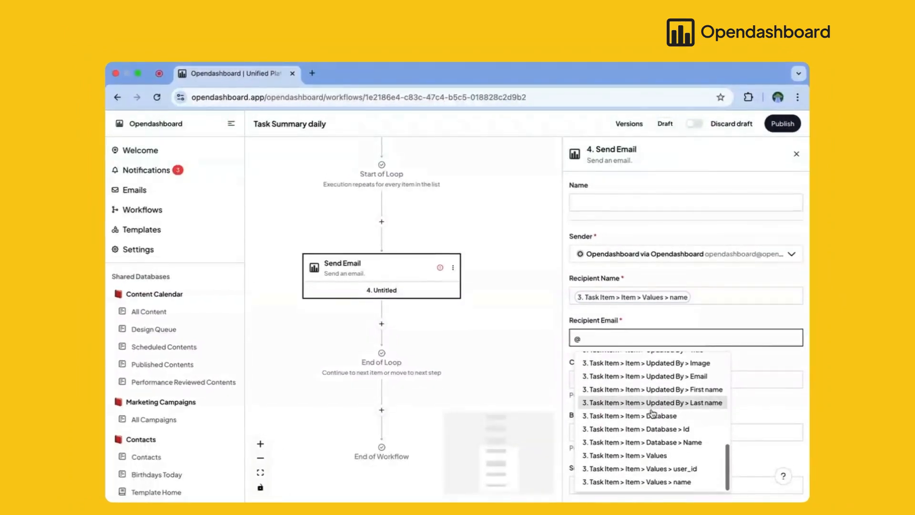
text(tas)
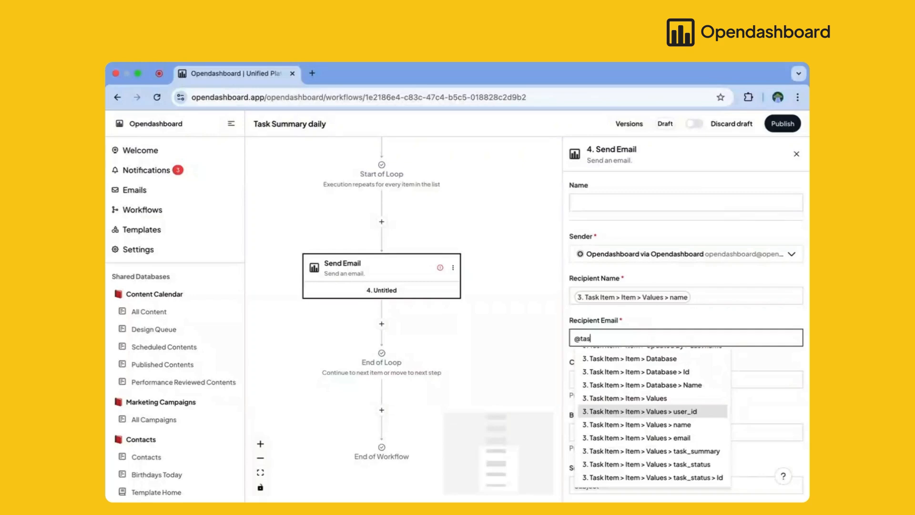
click(686, 437)
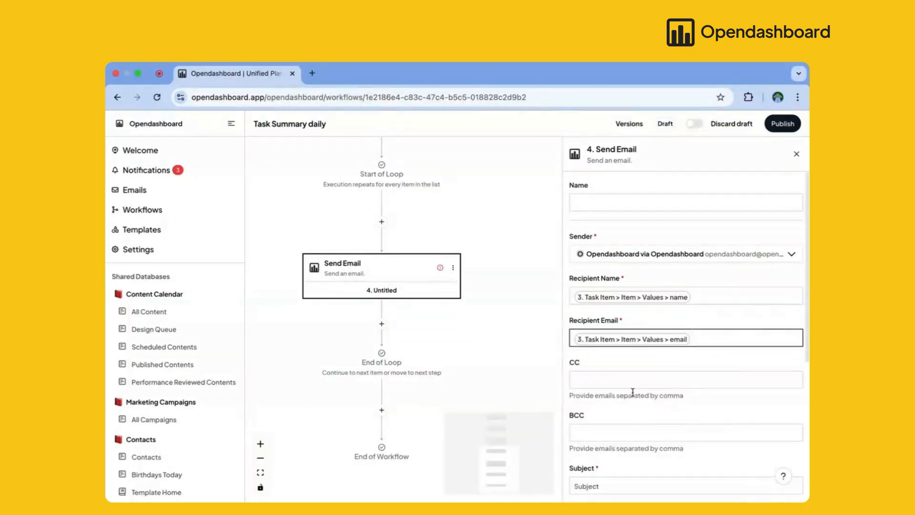
Step: Switch to the "Task Summ Email" document in TextEdit and copy the subject text "Daily Task Summary – Stay on Track Today"
scroll(631, 396, down, 5)
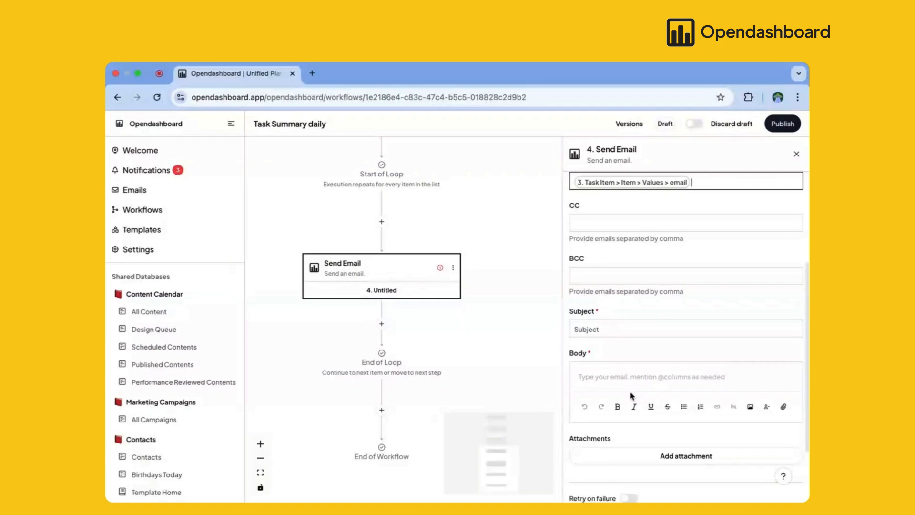
mouse_move(335, 498)
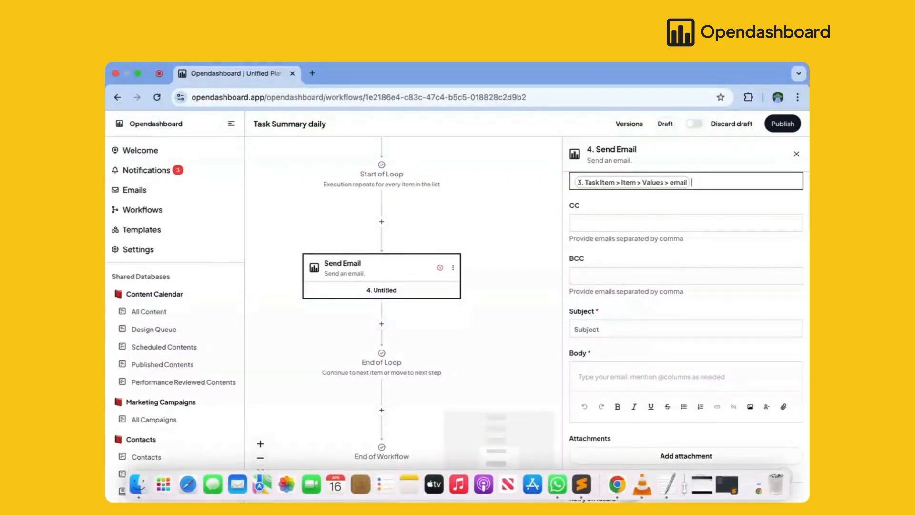
click(667, 484)
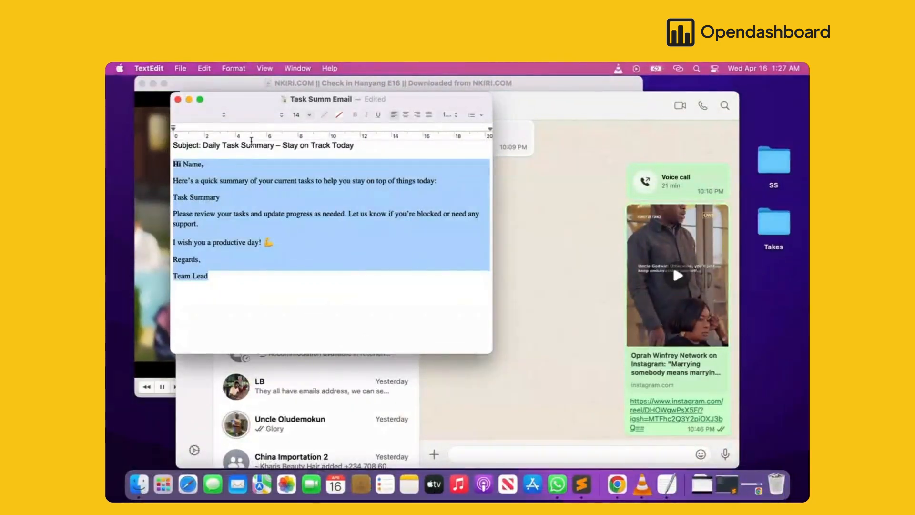
click(376, 145)
drag(374, 145, 214, 144)
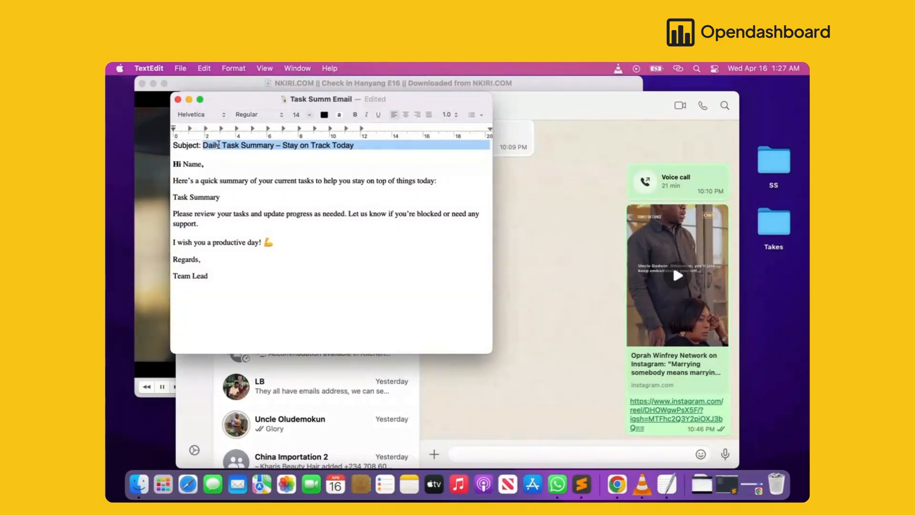
right_click(219, 144)
click(235, 211)
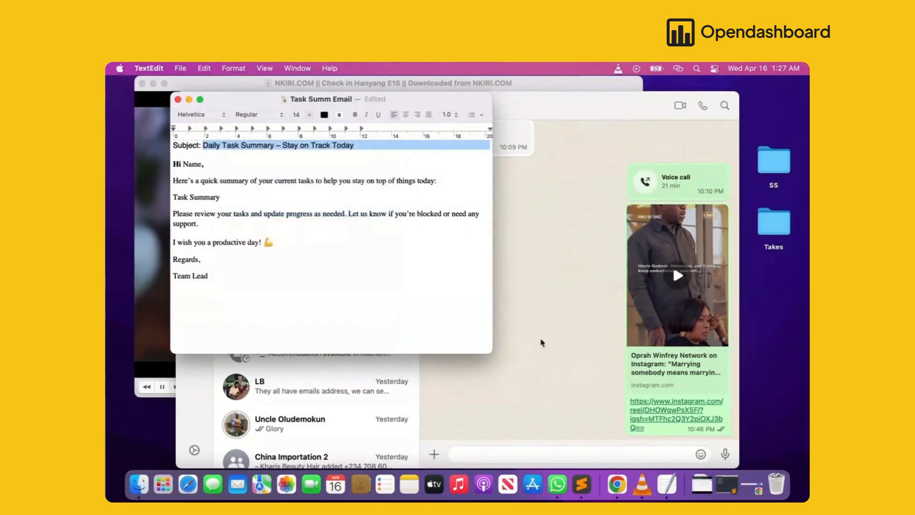
Step: Return to the workflow in Chrome and paste "Daily Task Summary – Stay on Track Today" as the email subject
click(617, 484)
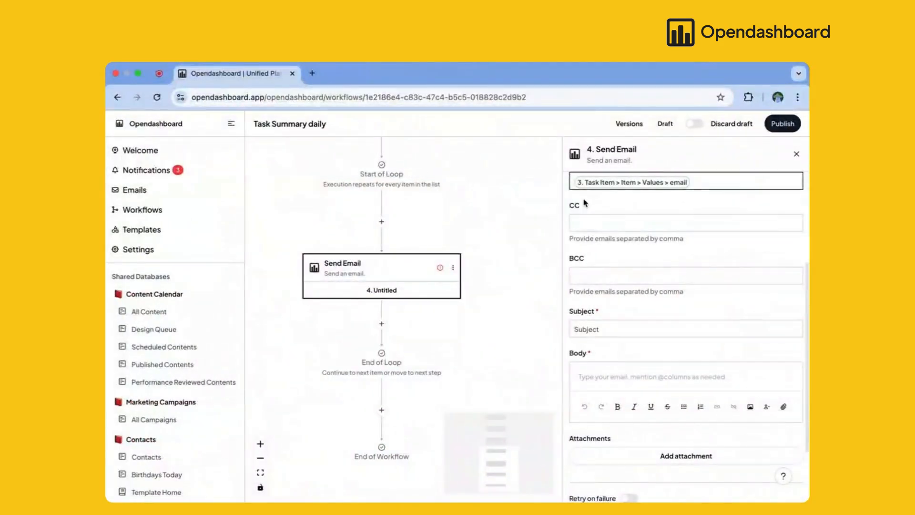
click(619, 327)
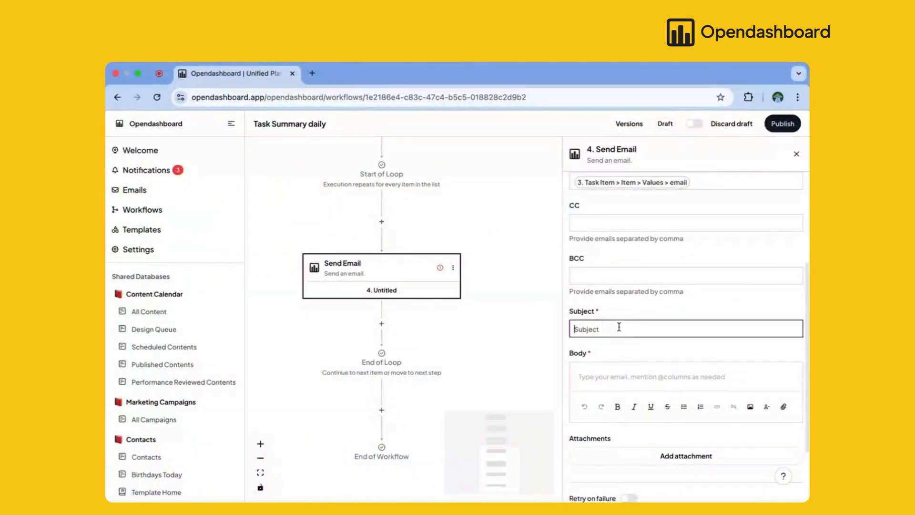
right_click(619, 327)
click(639, 404)
Step: Switch to TextEdit and copy the email message from "Hi Name," through "Team Lead"
mouse_move(598, 482)
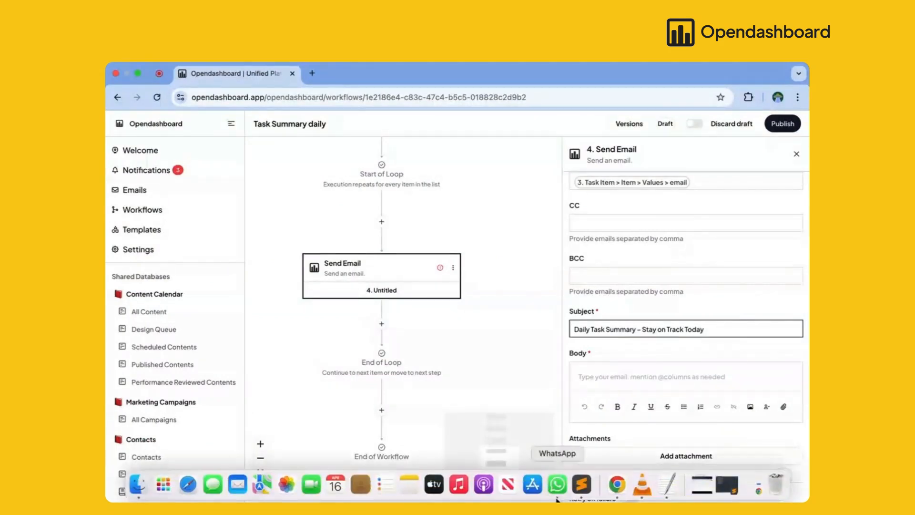
click(668, 493)
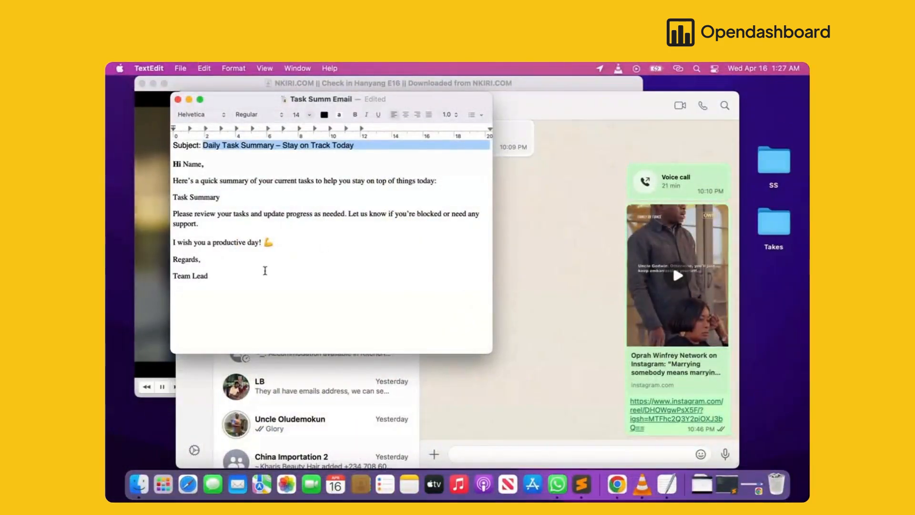
click(244, 276)
drag(245, 276, 173, 163)
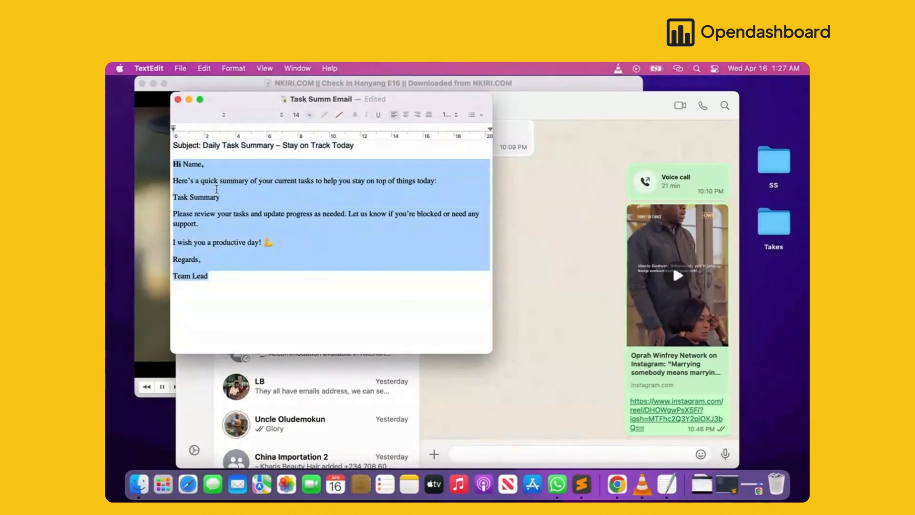
right_click(218, 192)
click(233, 255)
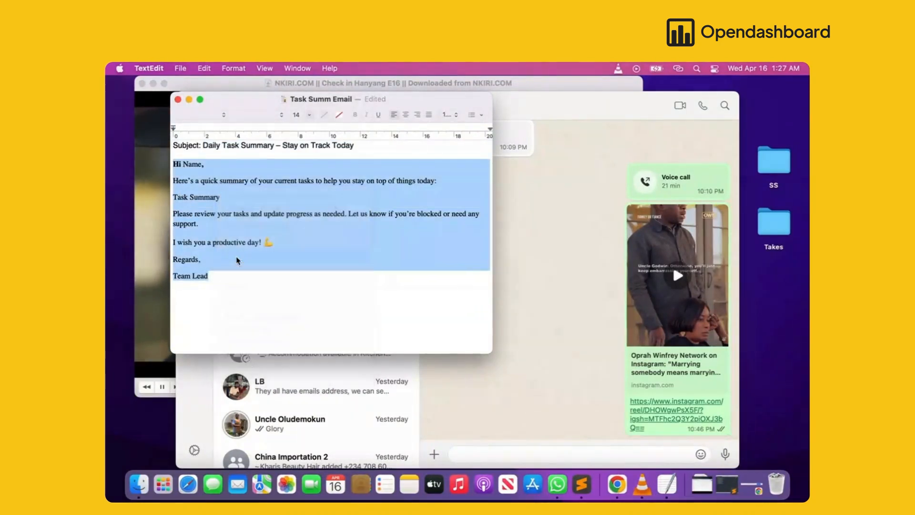
Step: Return to the workflow in Chrome and paste the copied message into the Send Email body
click(616, 496)
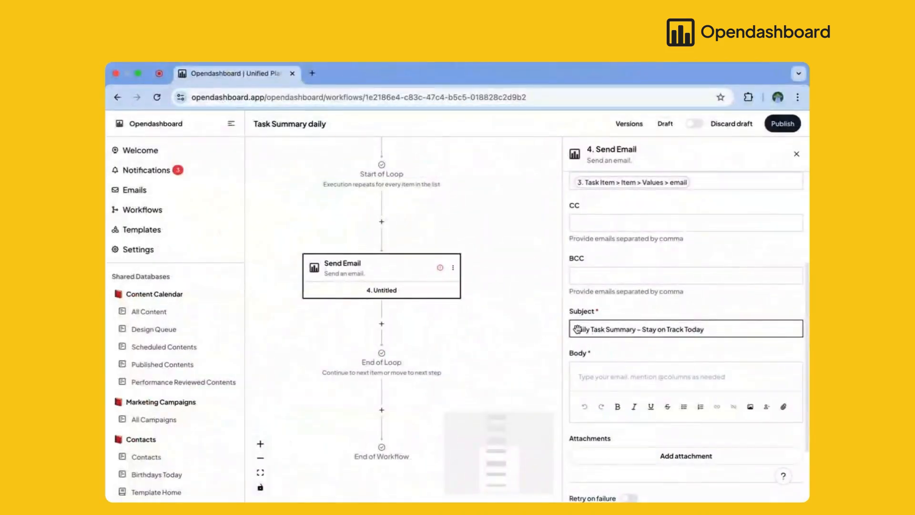
click(610, 376)
right_click(611, 375)
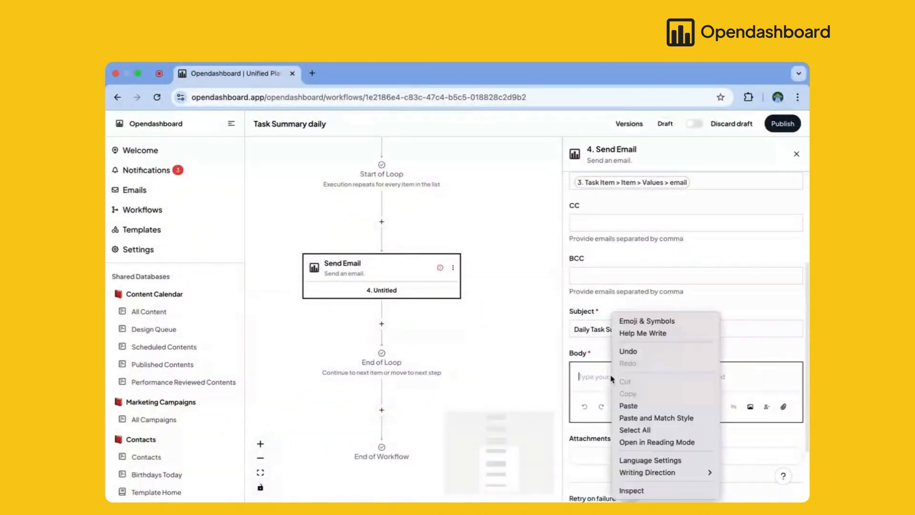
click(633, 406)
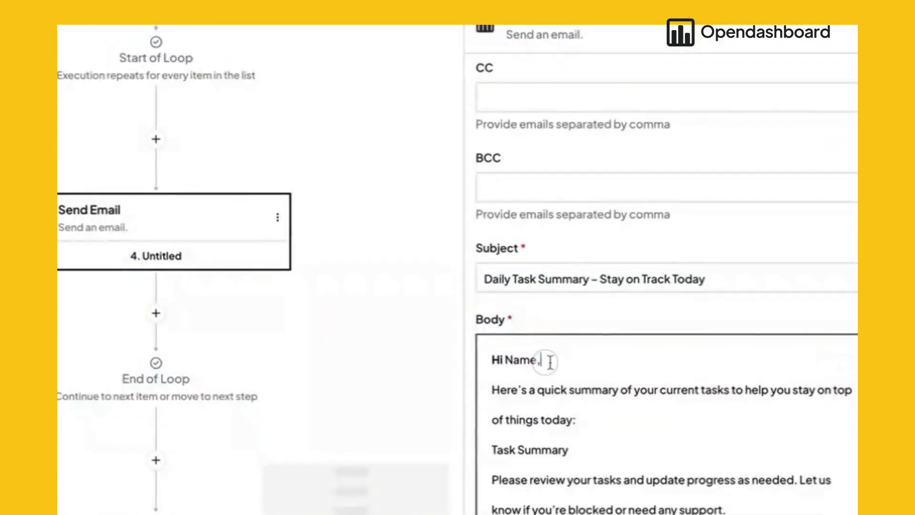
Step: Remove the bold formatting from the "Hi Name," greeting in the email body
drag(544, 360, 493, 367)
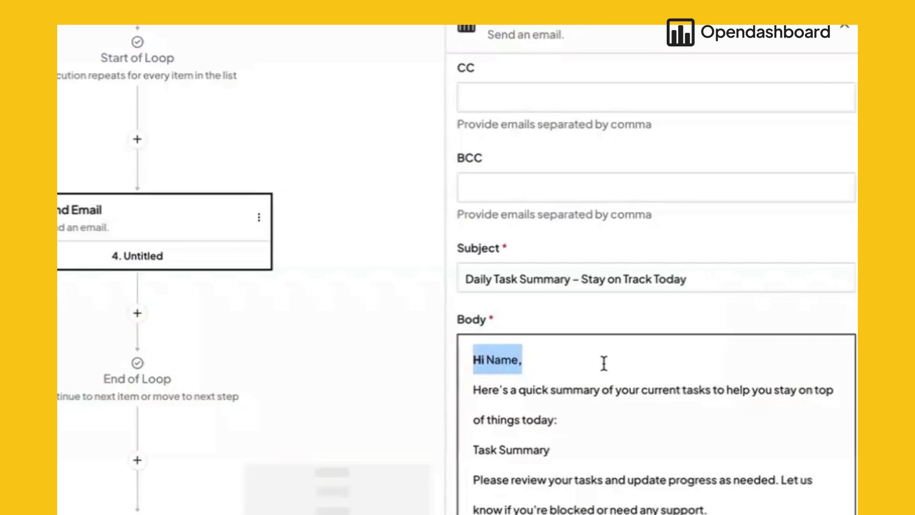
scroll(614, 363, down, 4)
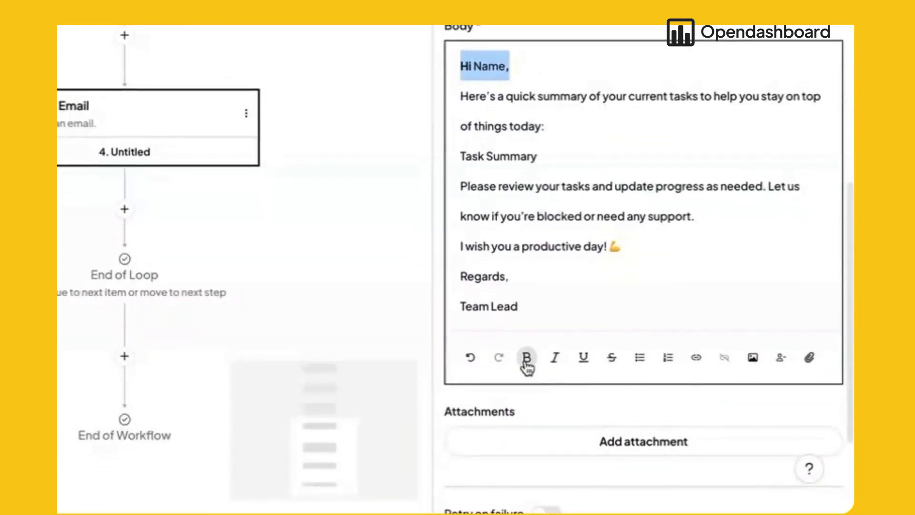
click(526, 364)
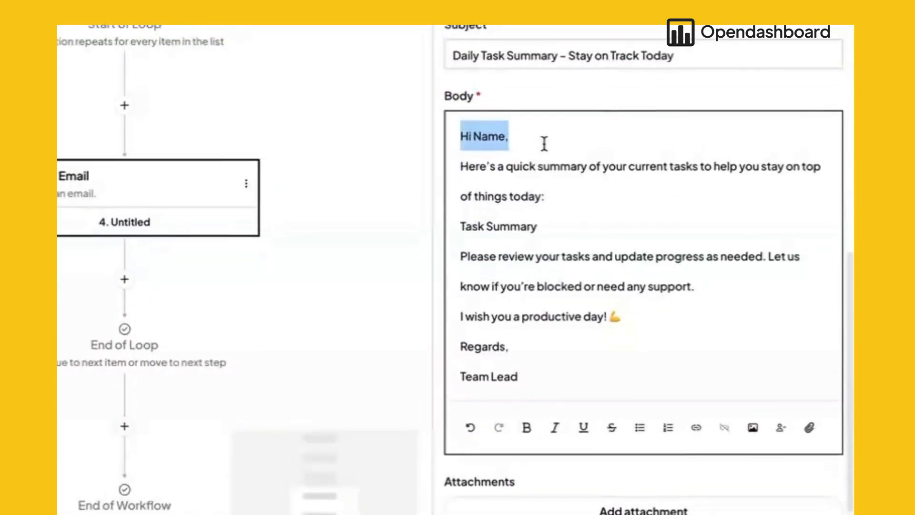
Step: Replace "Name" in the body's greeting with the Task Item > Item > Values > name variable, keeping the comma
click(500, 82)
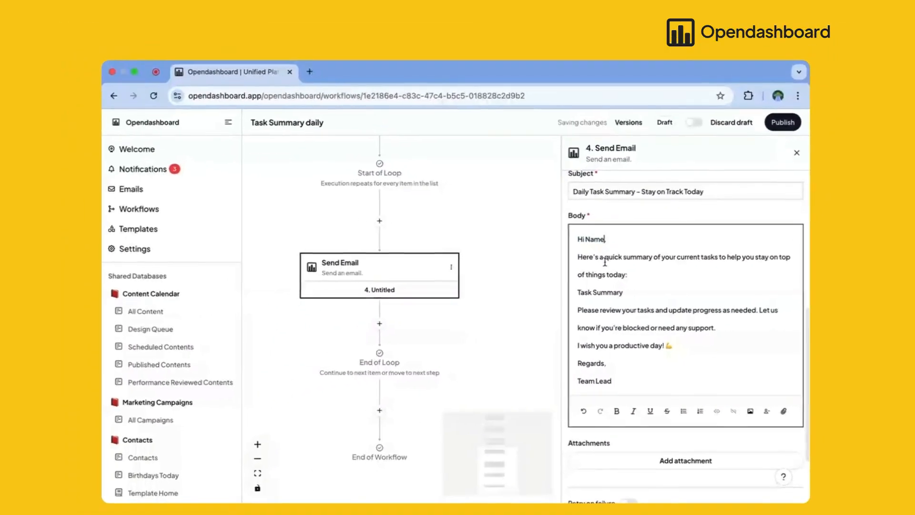
key(BackSpace)
key(BackSpace)
key(BackSpace)
key(BackSpace)
key(BackSpace)
key(BackSpace)
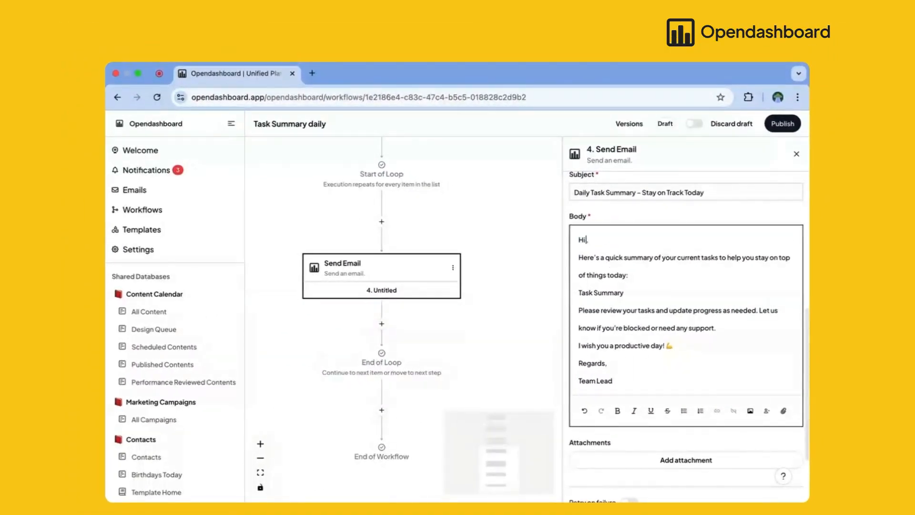
text(@)
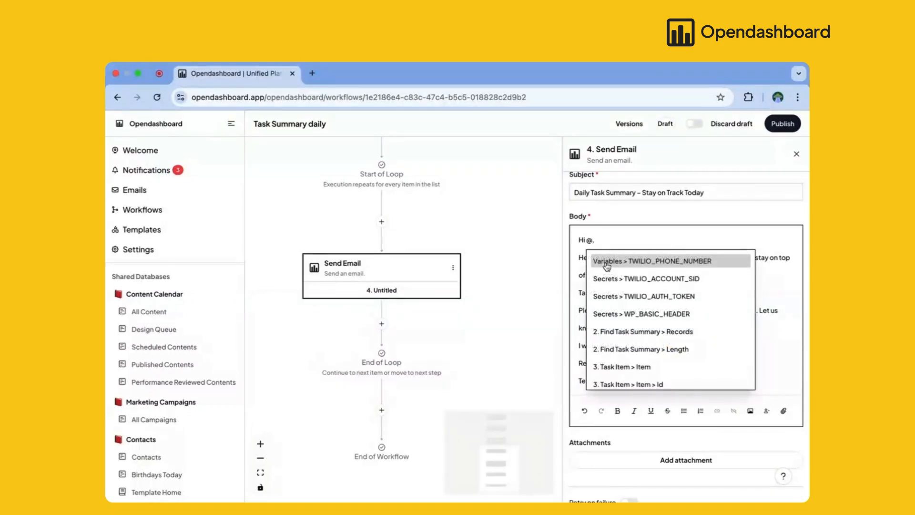
scroll(606, 266, down, 10)
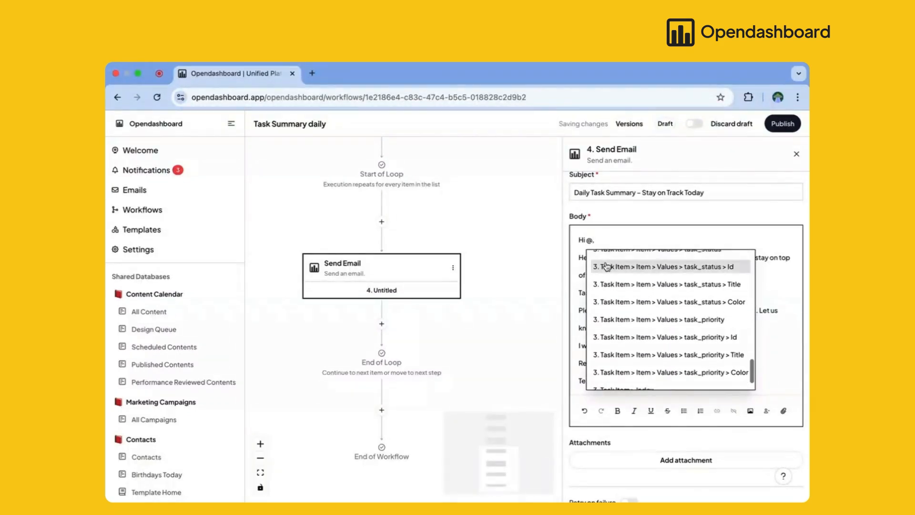
scroll(606, 266, up, 3)
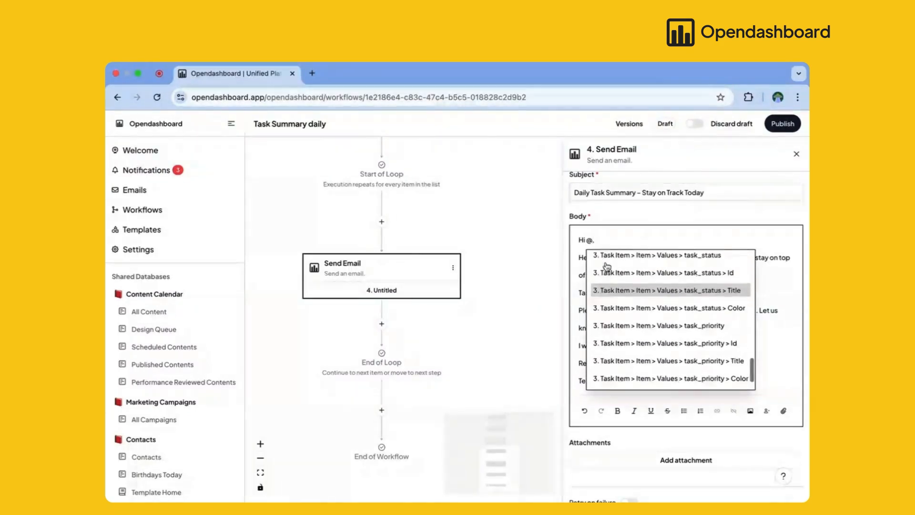
scroll(607, 269, up, 3)
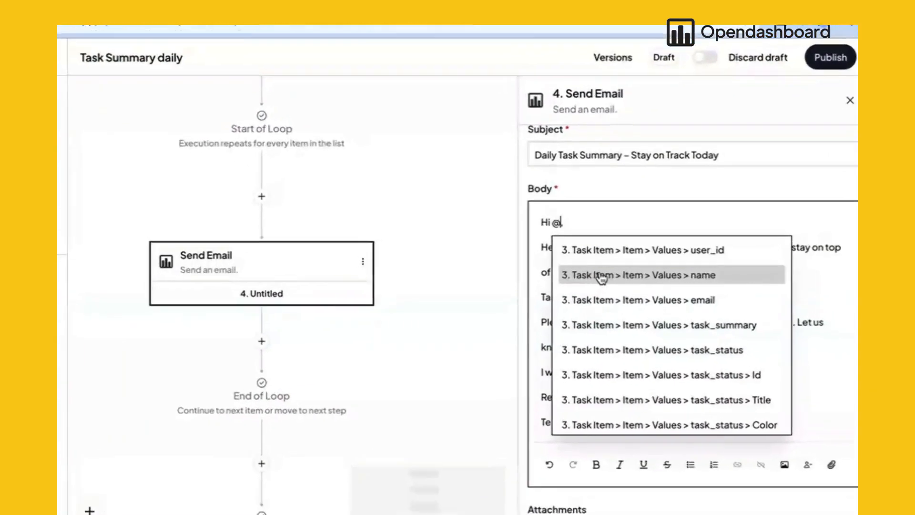
click(618, 277)
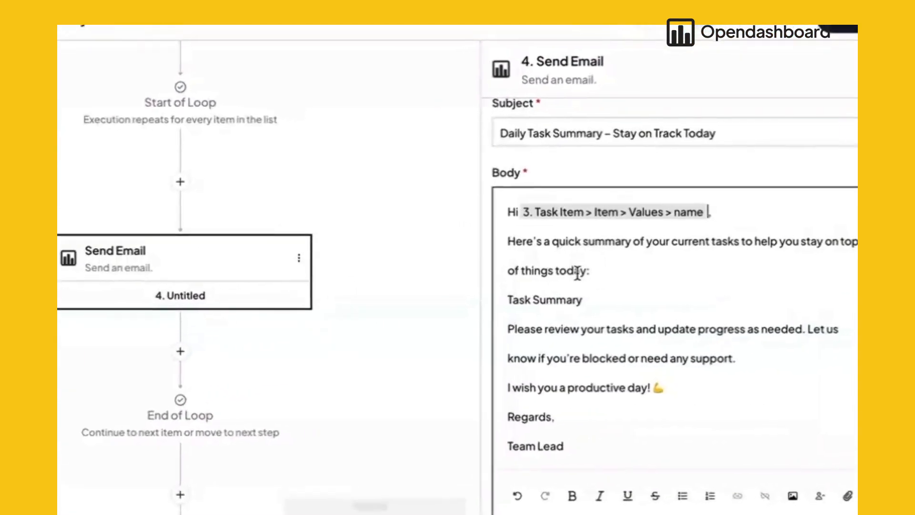
Step: Replace the "Task Summary" line in the email body with the Task Item > Item > Values > task_summary variable
drag(560, 301, 483, 302)
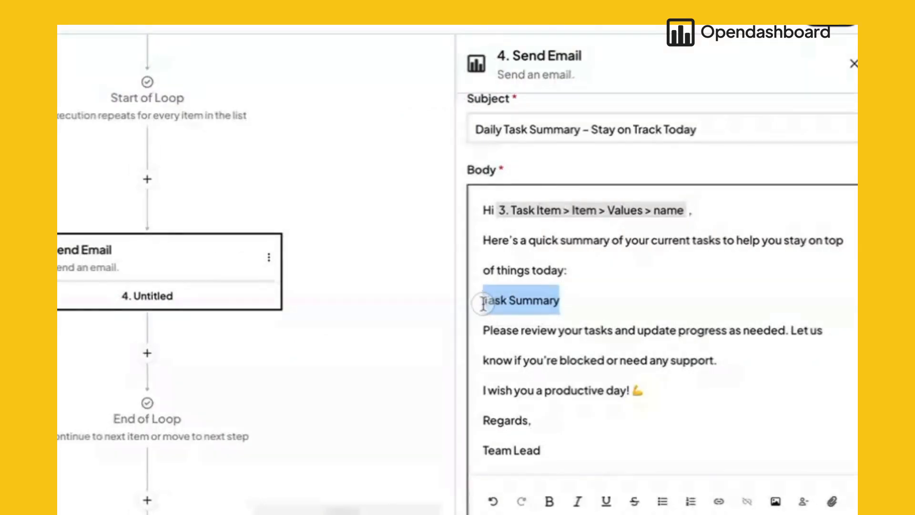
text(@)
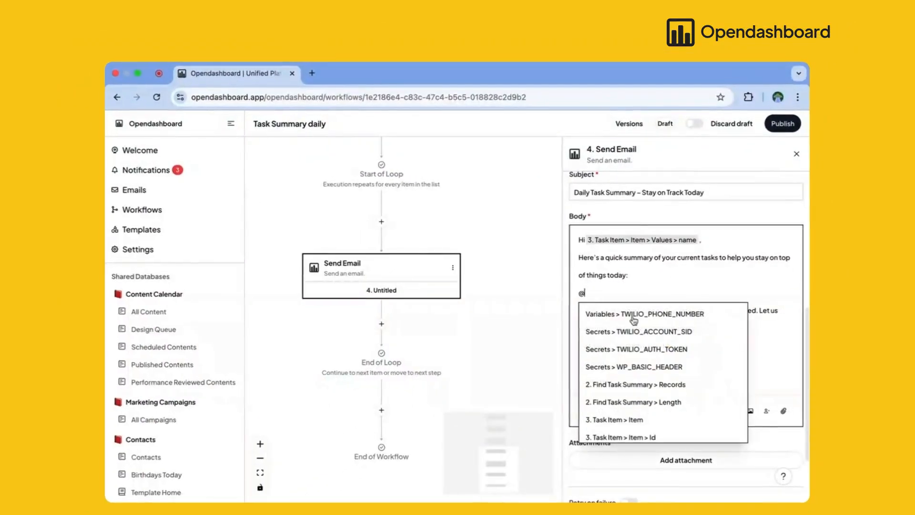
scroll(673, 371, down, 5)
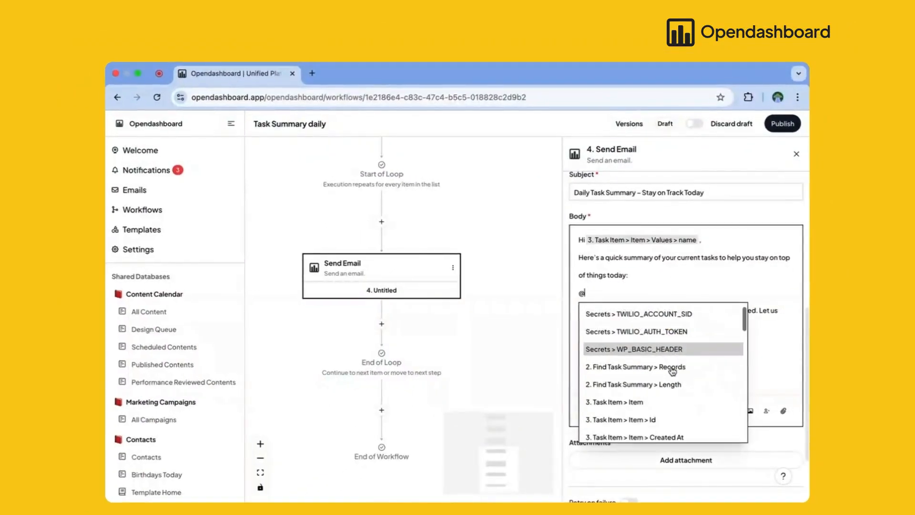
scroll(672, 369, down, 6)
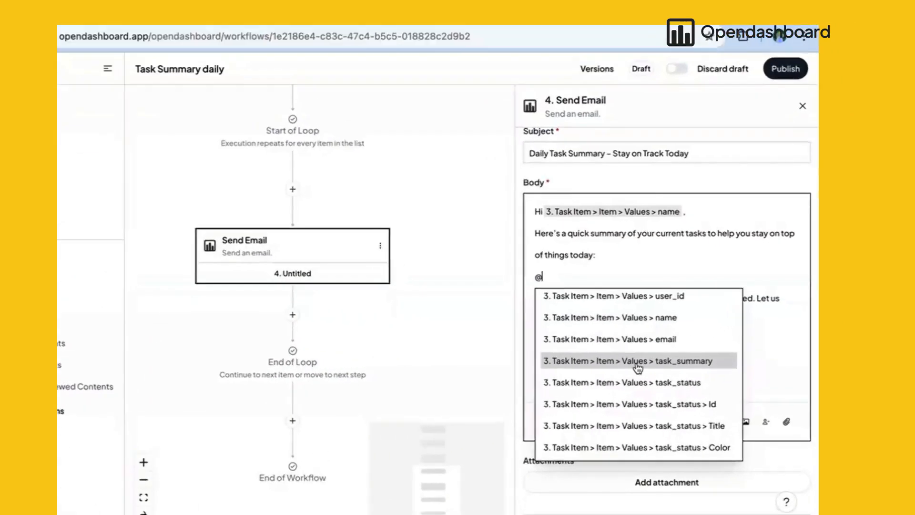
click(672, 366)
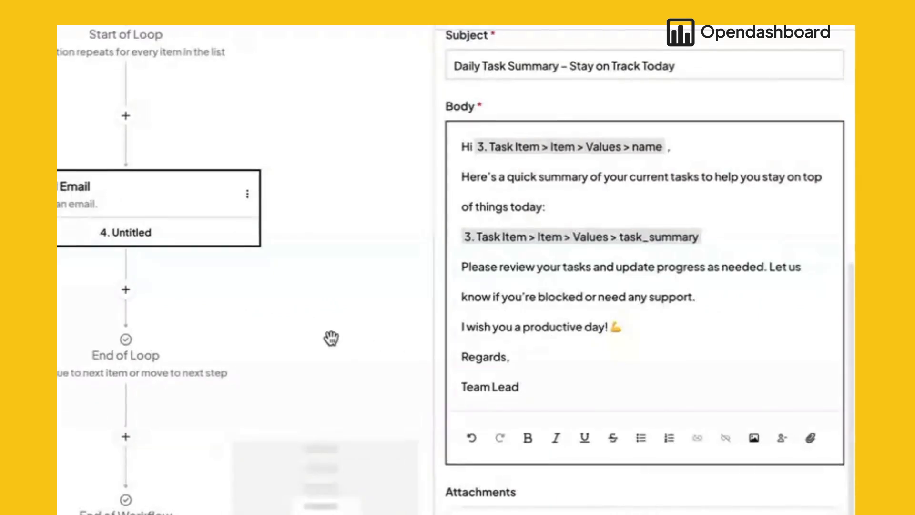
Step: Name the Send Email step "Send Daily Task Email" and publish the workflow
scroll(331, 339, down, 1)
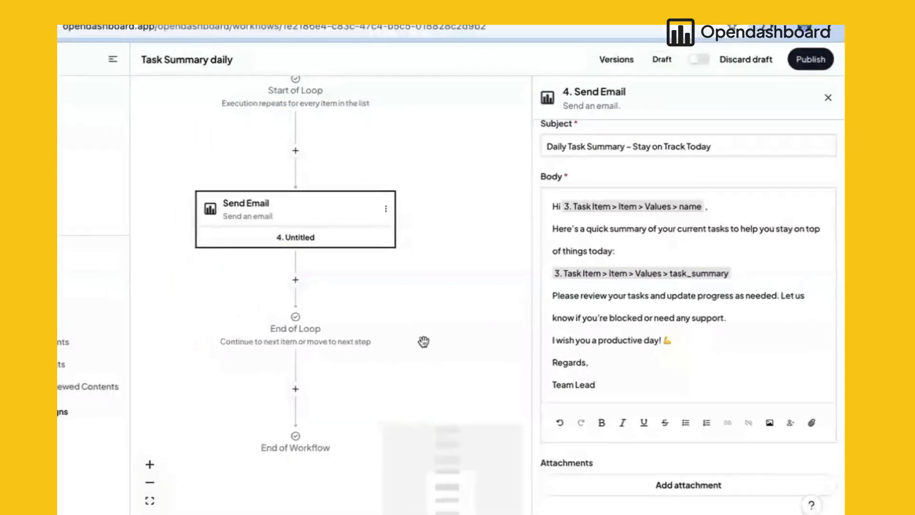
scroll(622, 95, up, 2)
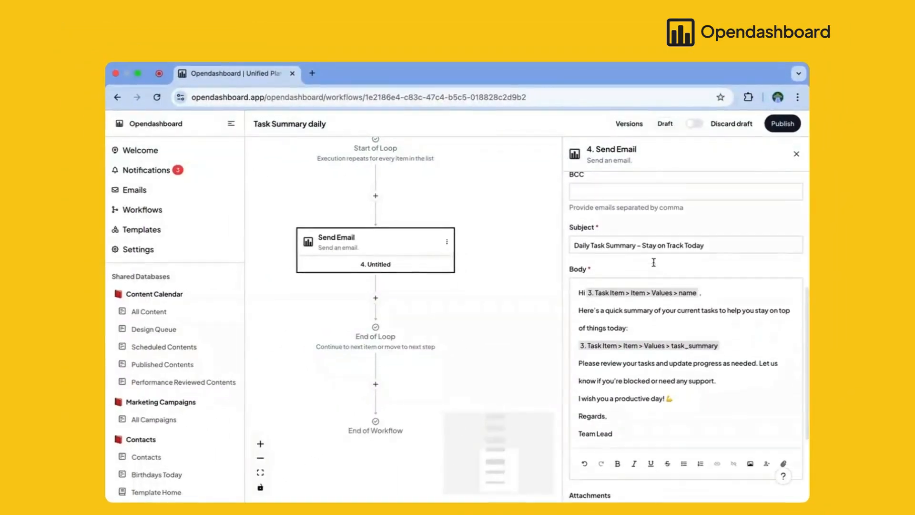
scroll(653, 262, up, 5)
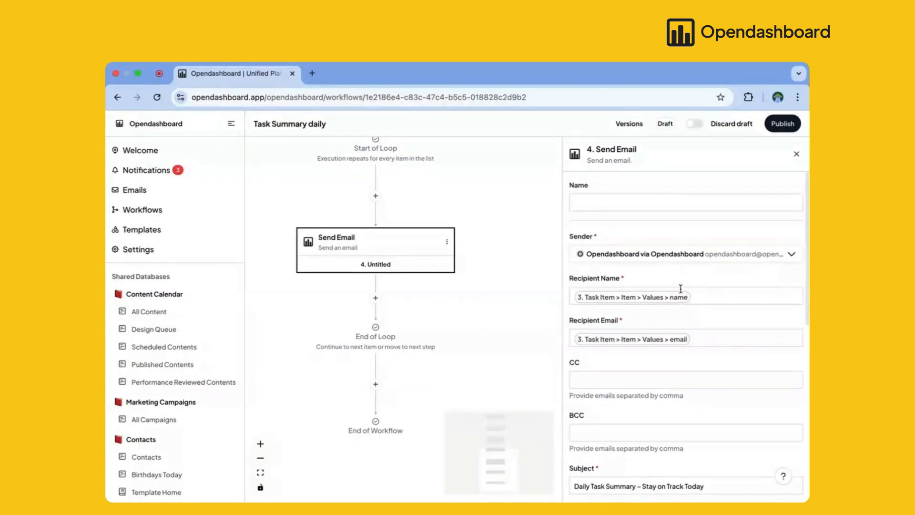
click(604, 206)
text(Send)
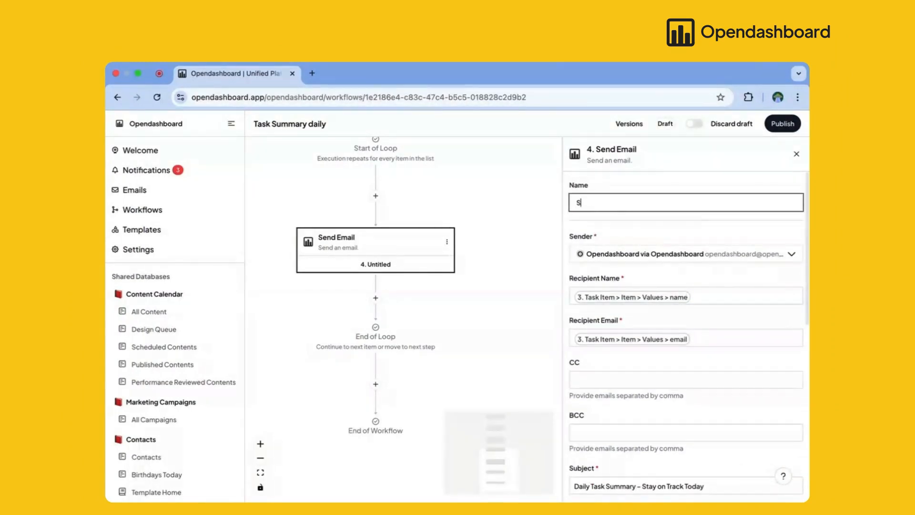
key(BackSpace)
key(BackSpace)
text(nd Daily Task Email)
click(510, 232)
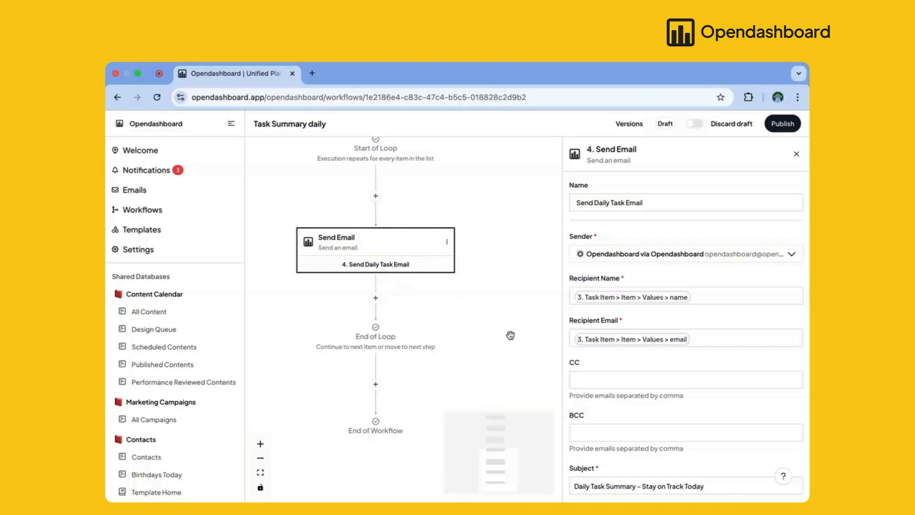
click(783, 124)
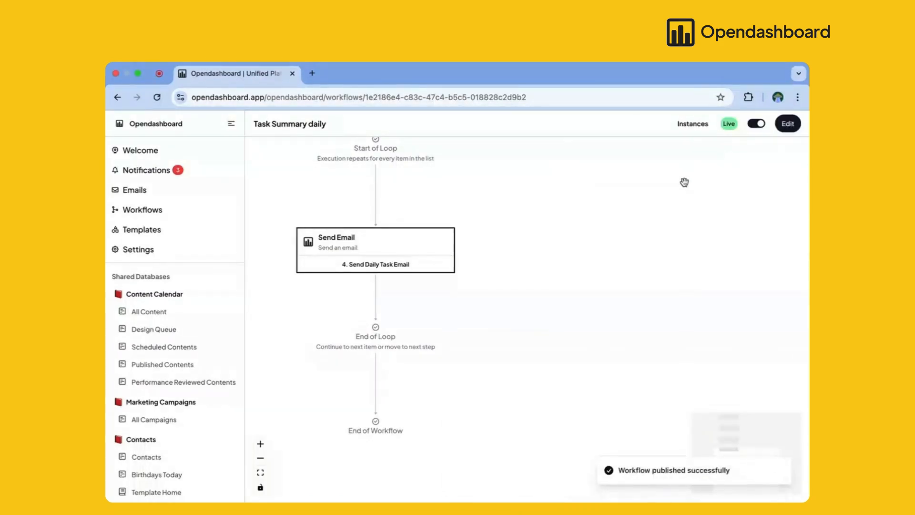